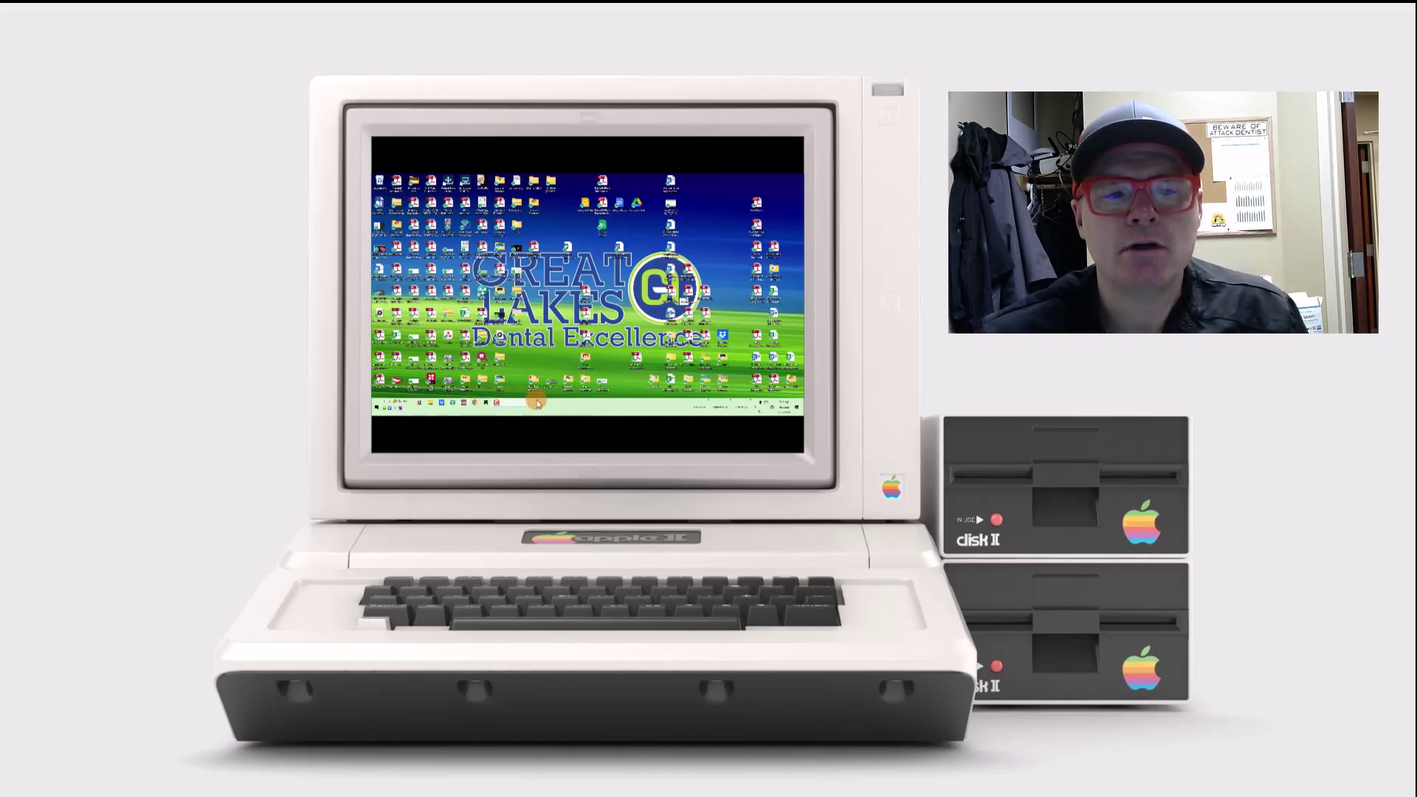
# - Launch exocad DentalDB from its desktop icon
pyautogui.doubleClick(552, 367)
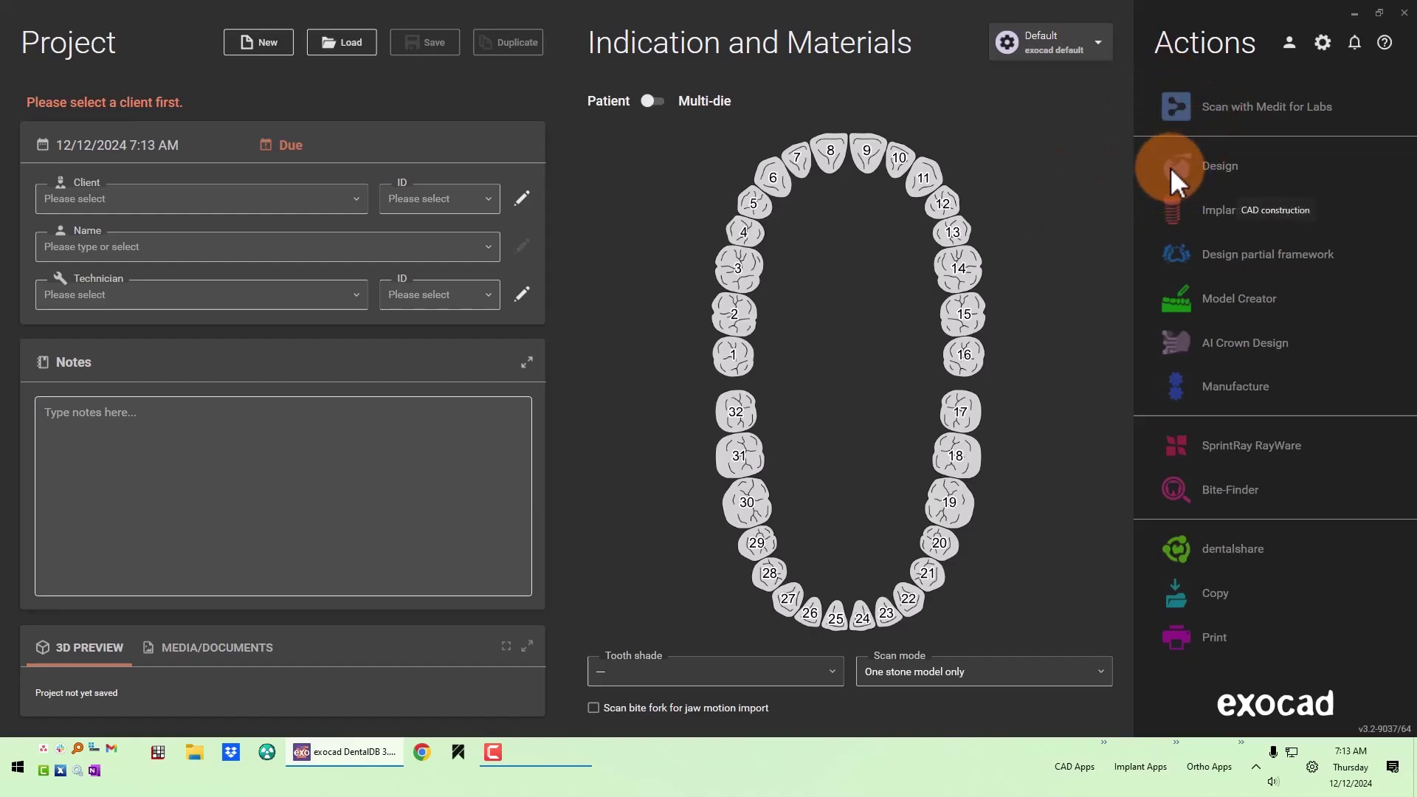
pyautogui.click(1323, 44)
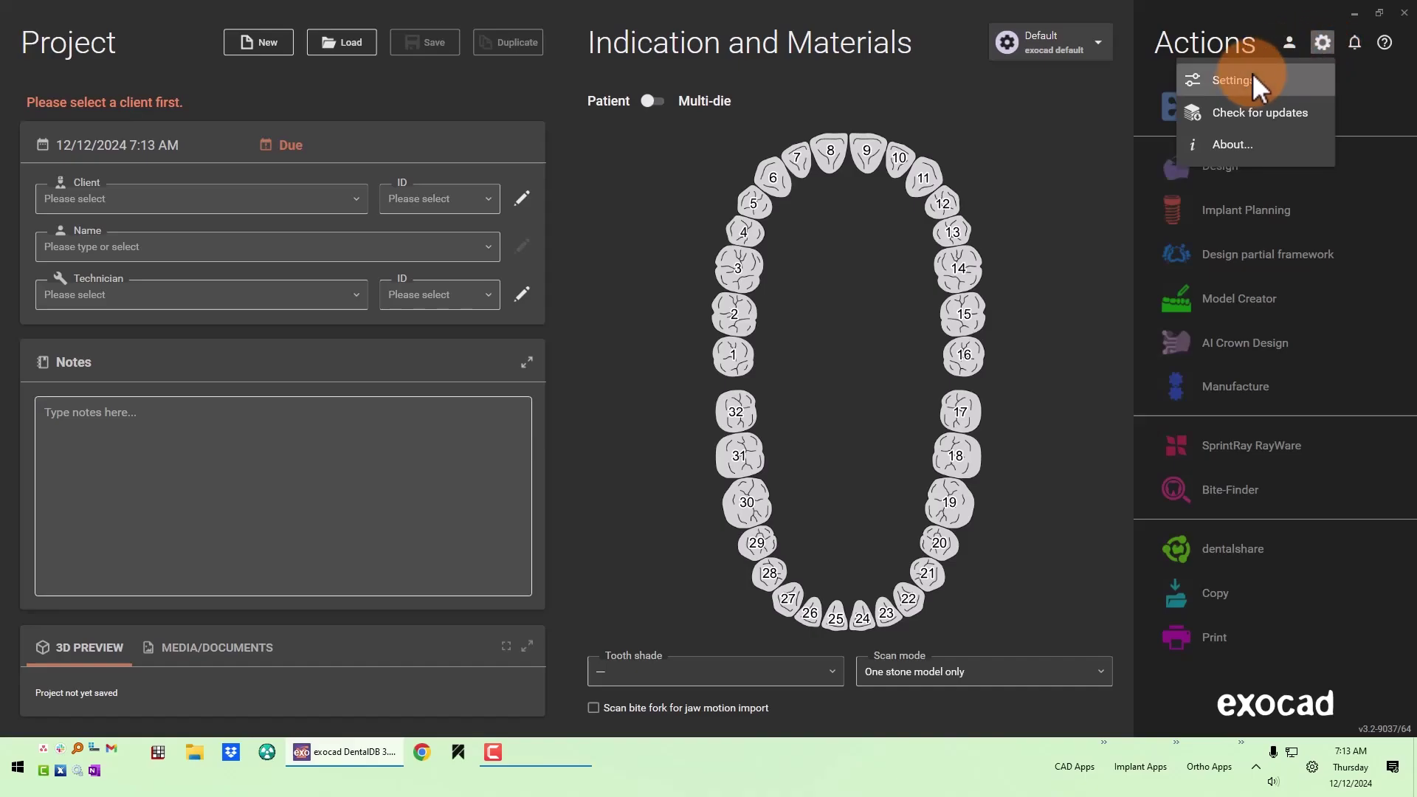
pyautogui.click(1236, 81)
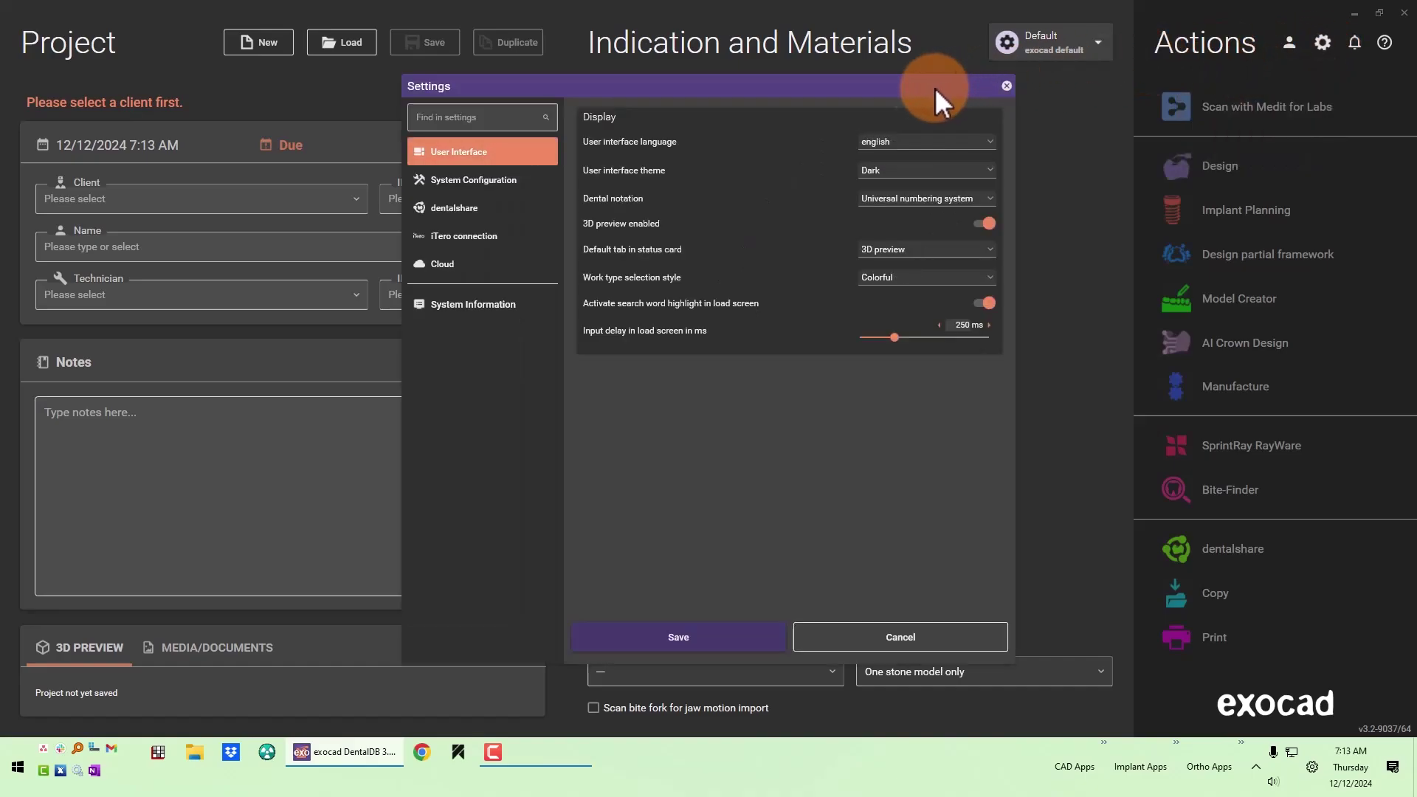
pyautogui.click(464, 273)
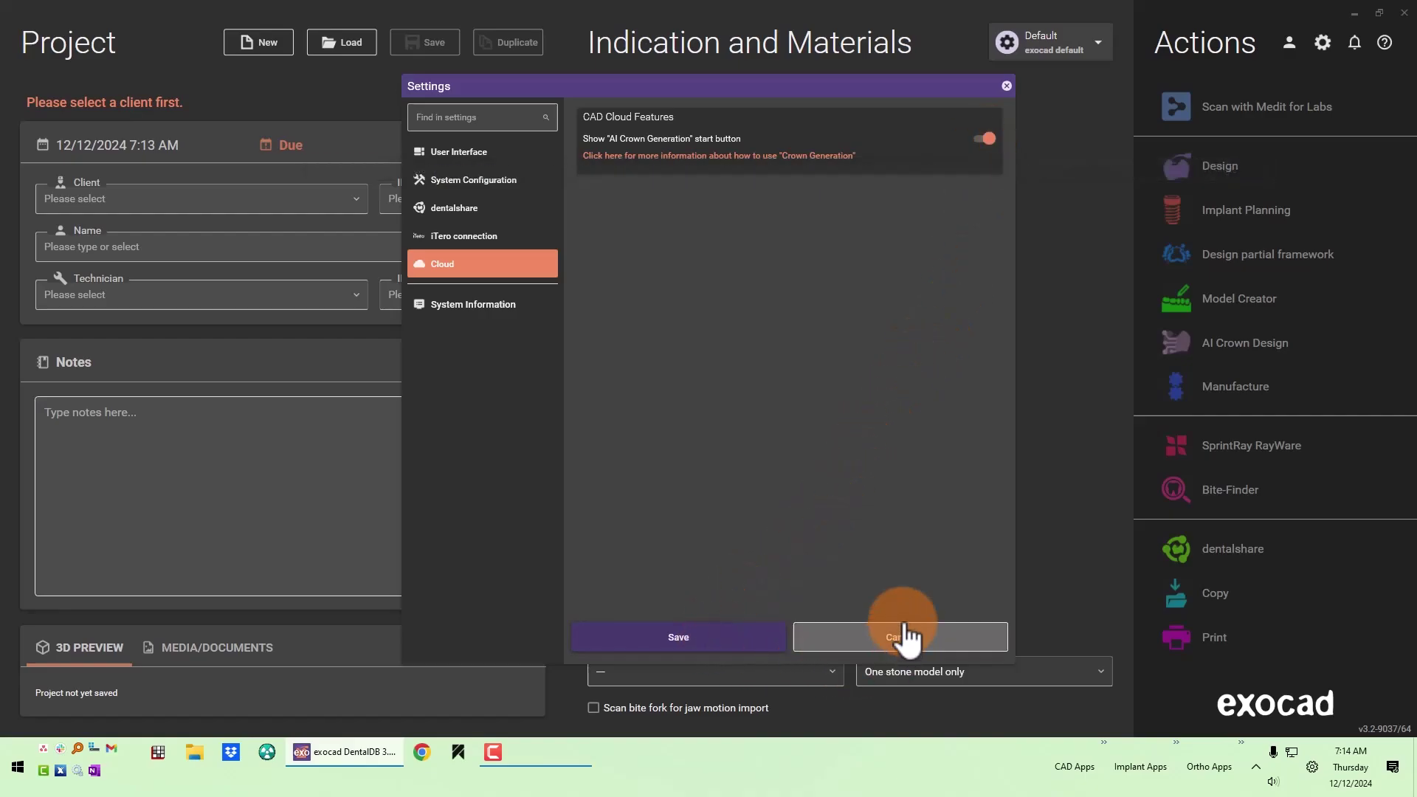
pyautogui.click(890, 642)
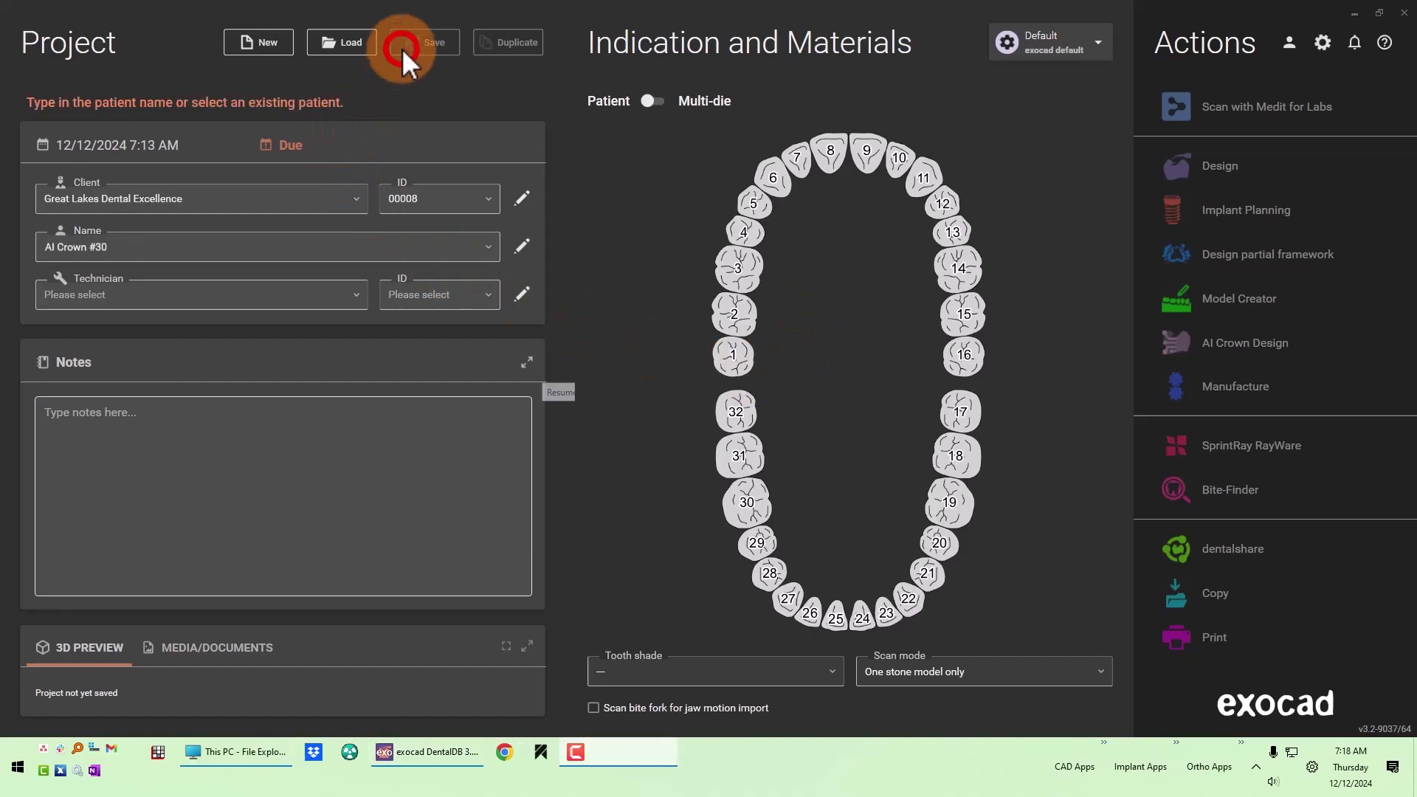
# - Fill in the case details and define tooth 30 as an anatomic zirconia crown in shade A3
pyautogui.click(402, 47)
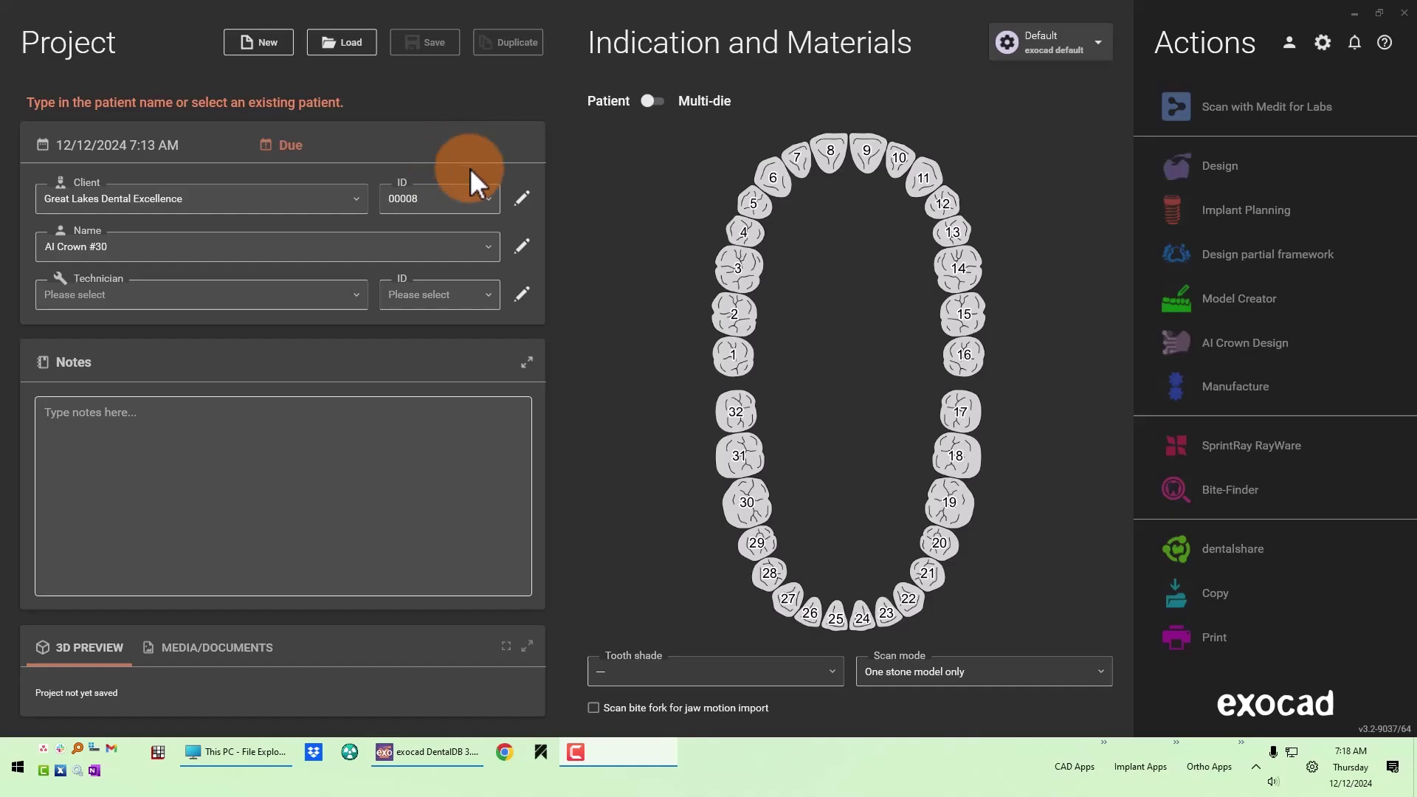
pyautogui.click(512, 440)
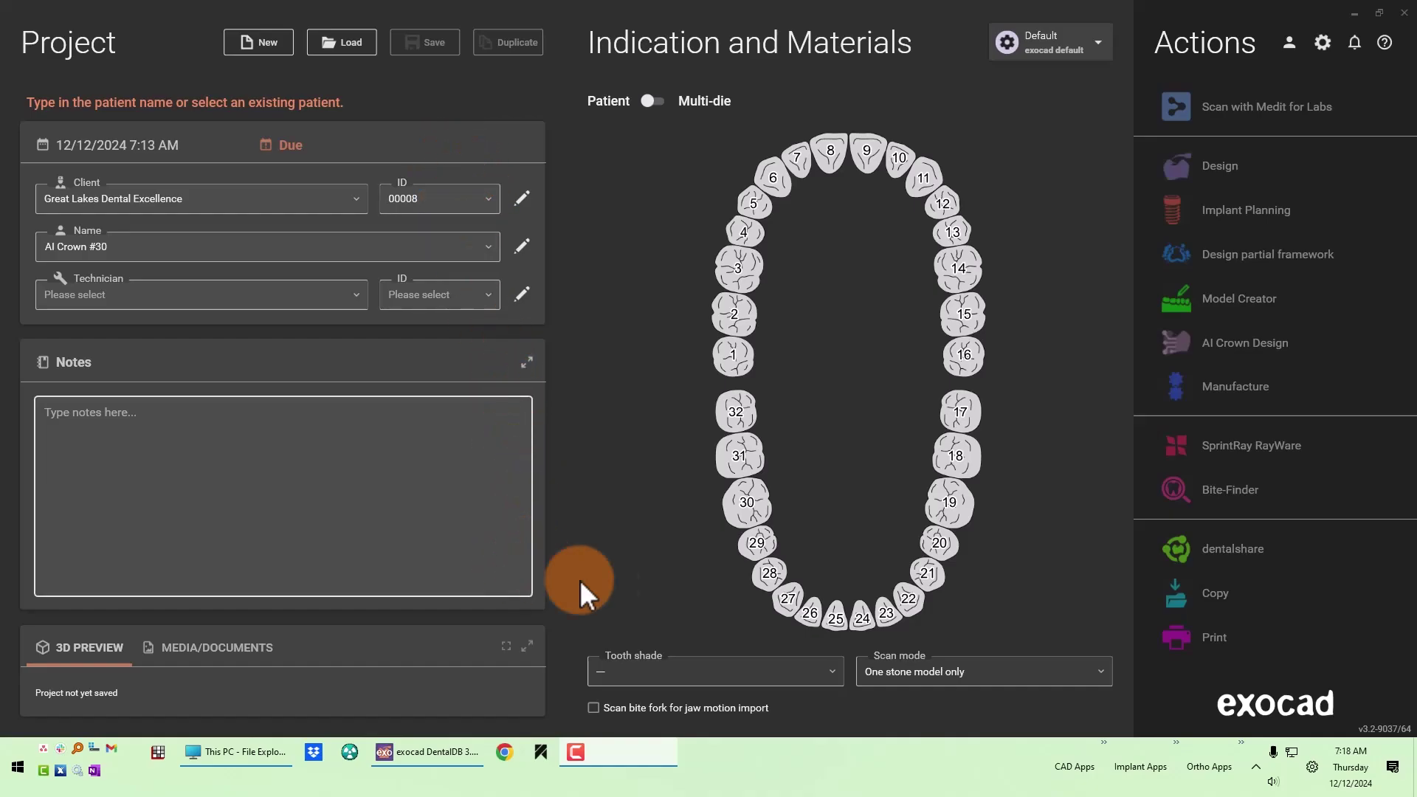
pyautogui.click(747, 502)
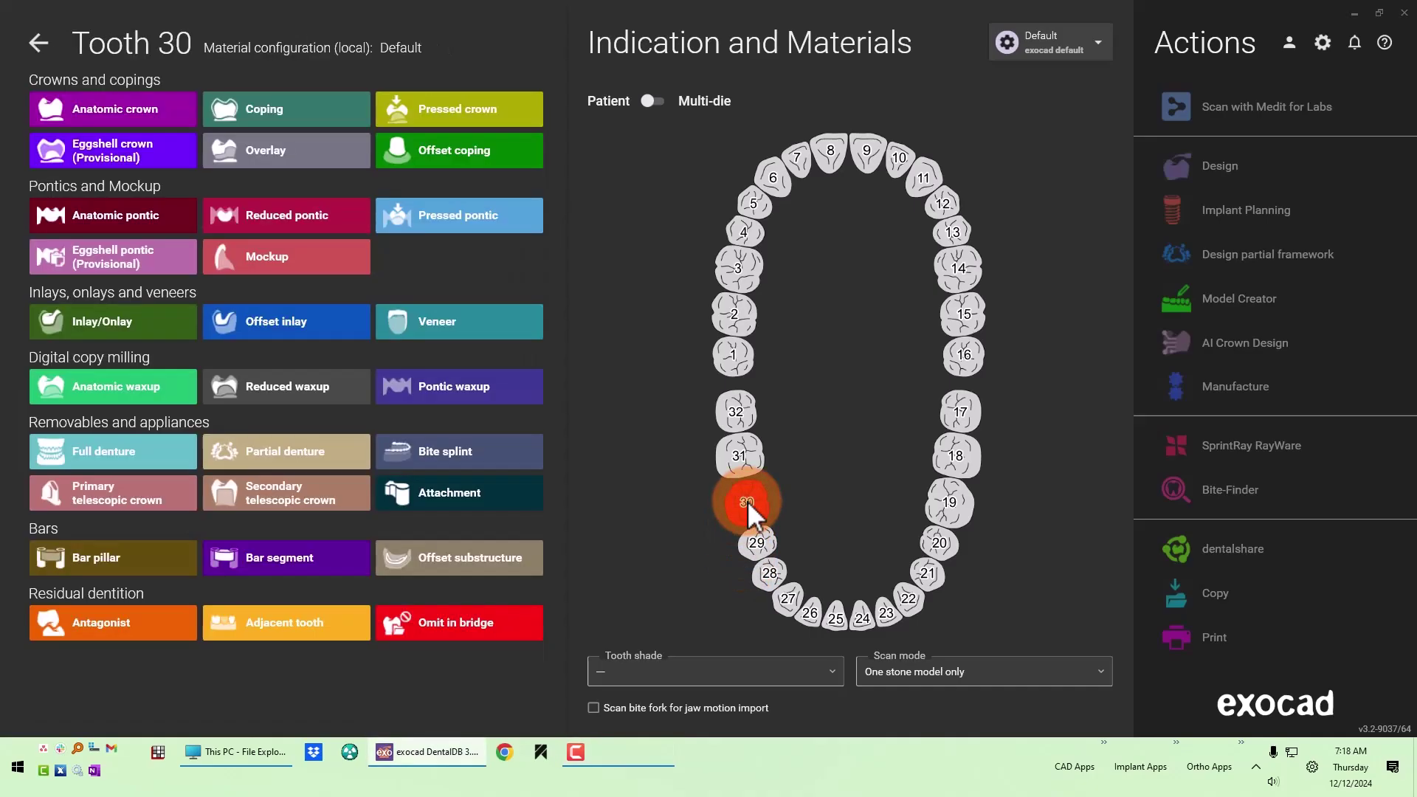
pyautogui.click(176, 114)
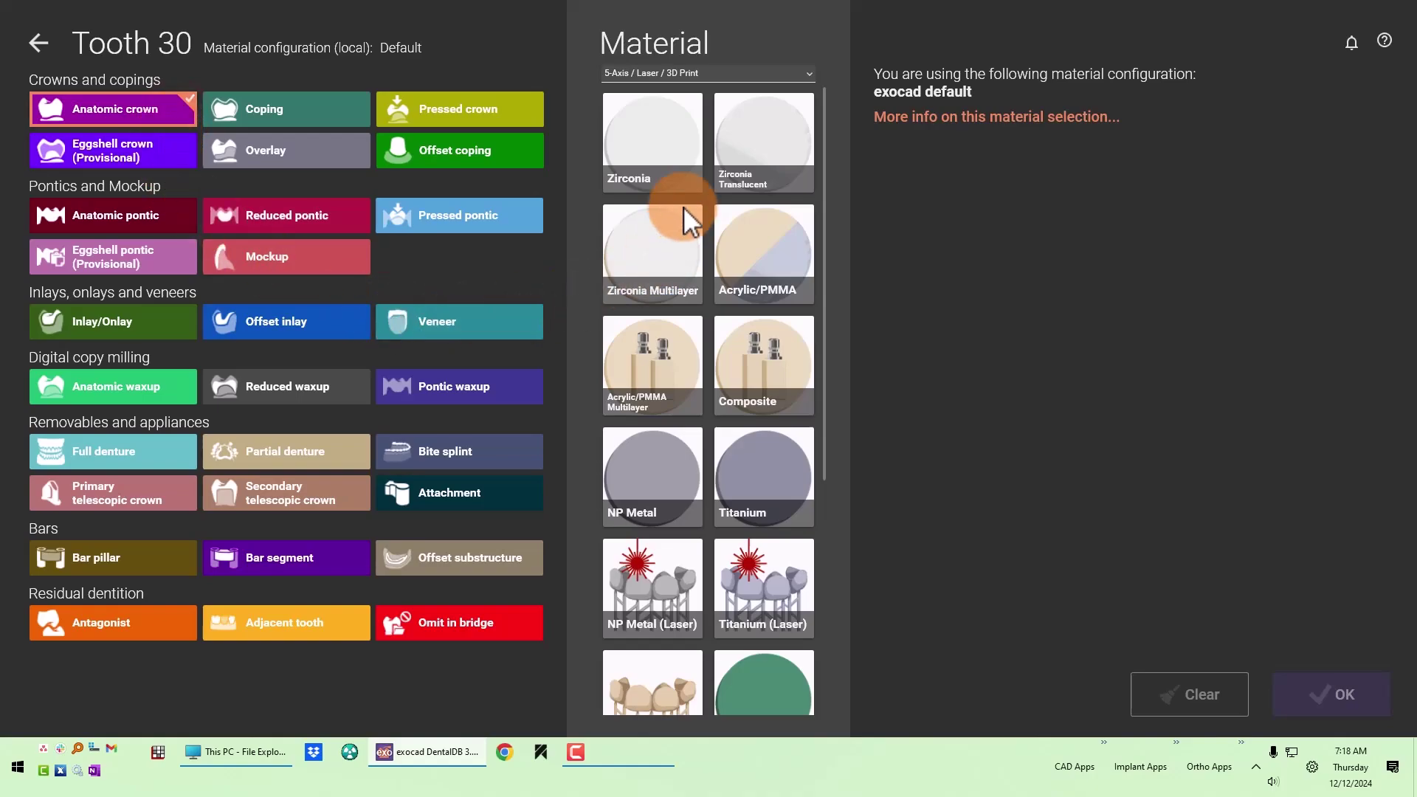
pyautogui.click(667, 121)
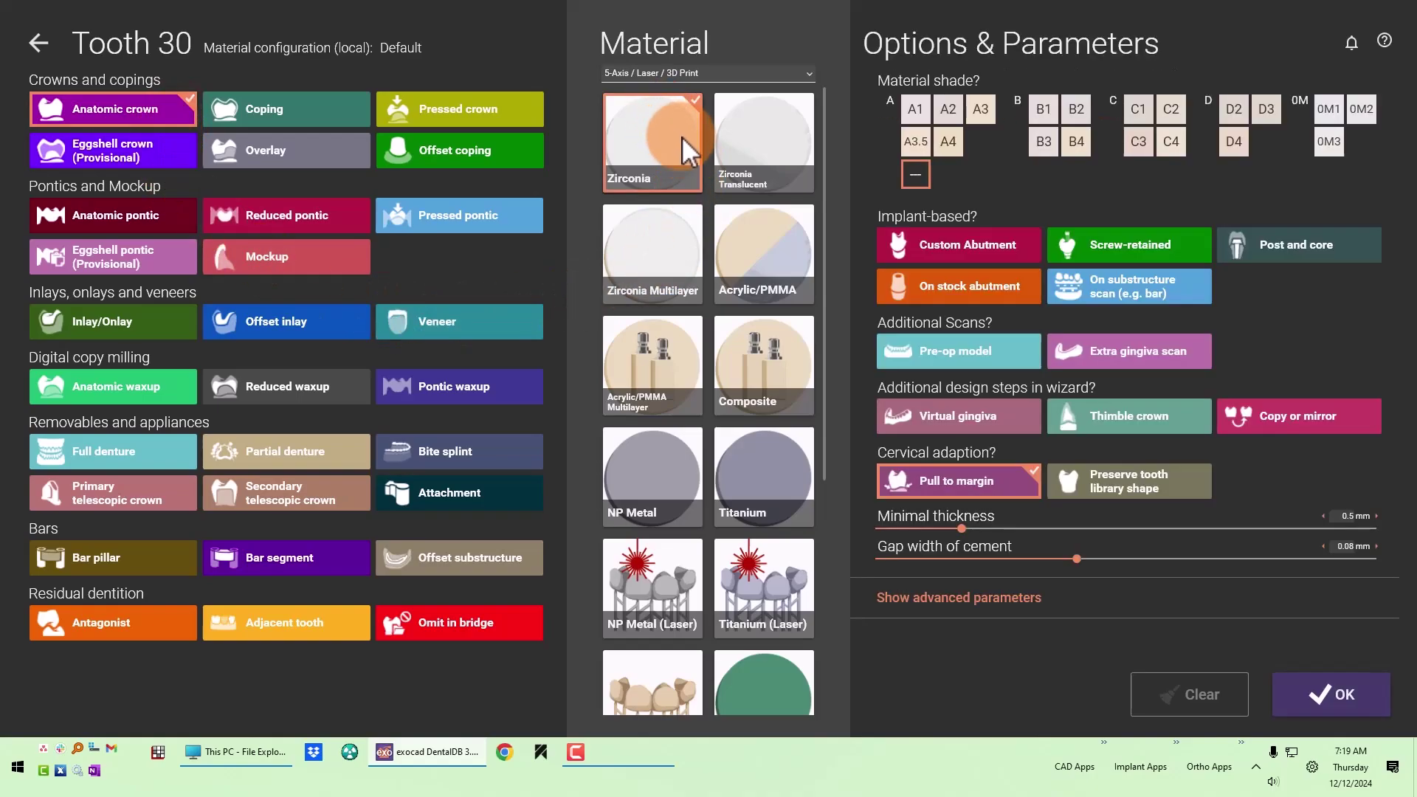
pyautogui.click(981, 109)
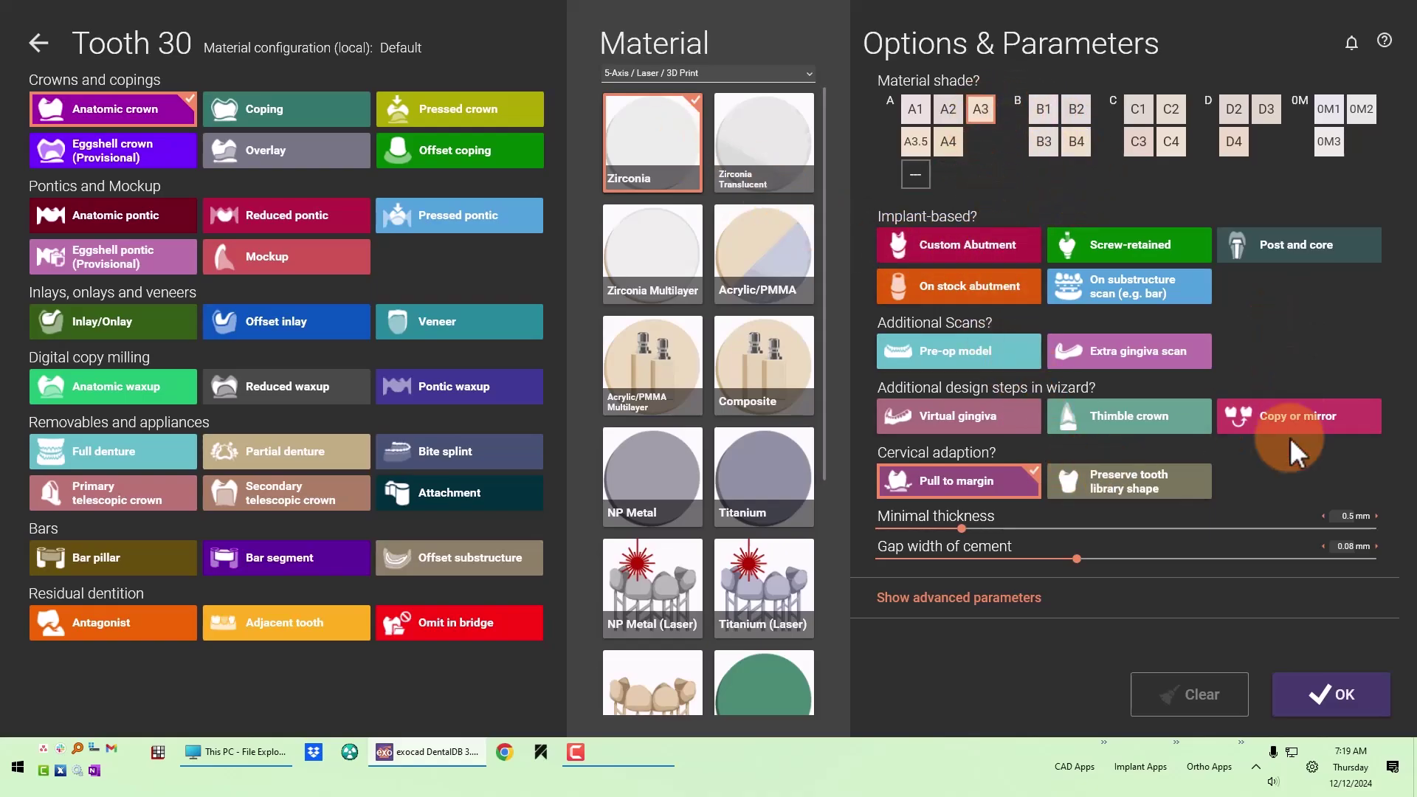
pyautogui.click(1349, 695)
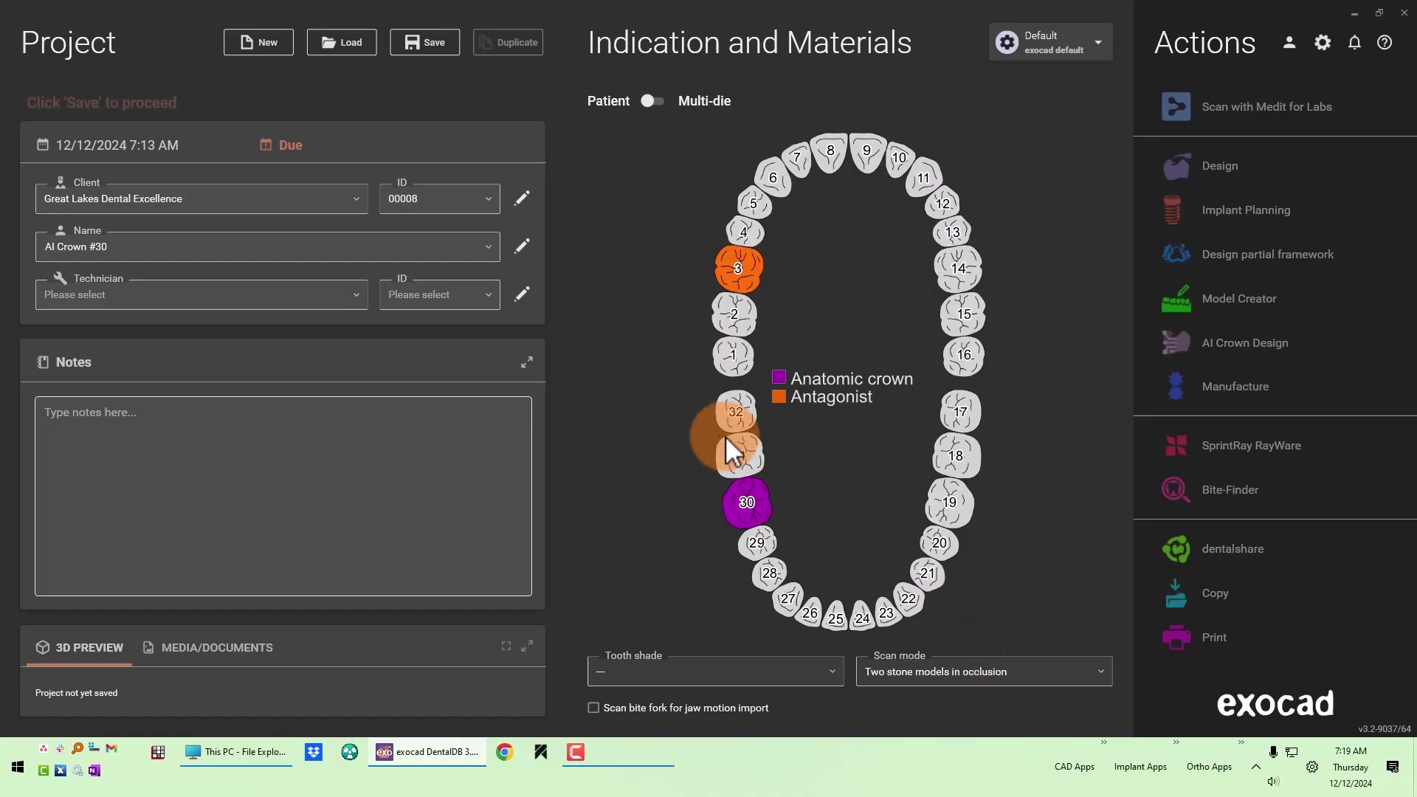
# - Mark teeth 31 and 29 as adjacent teeth, set tooth shade A3, and save the project
pyautogui.click(743, 445)
pyautogui.click(349, 623)
pyautogui.click(1352, 695)
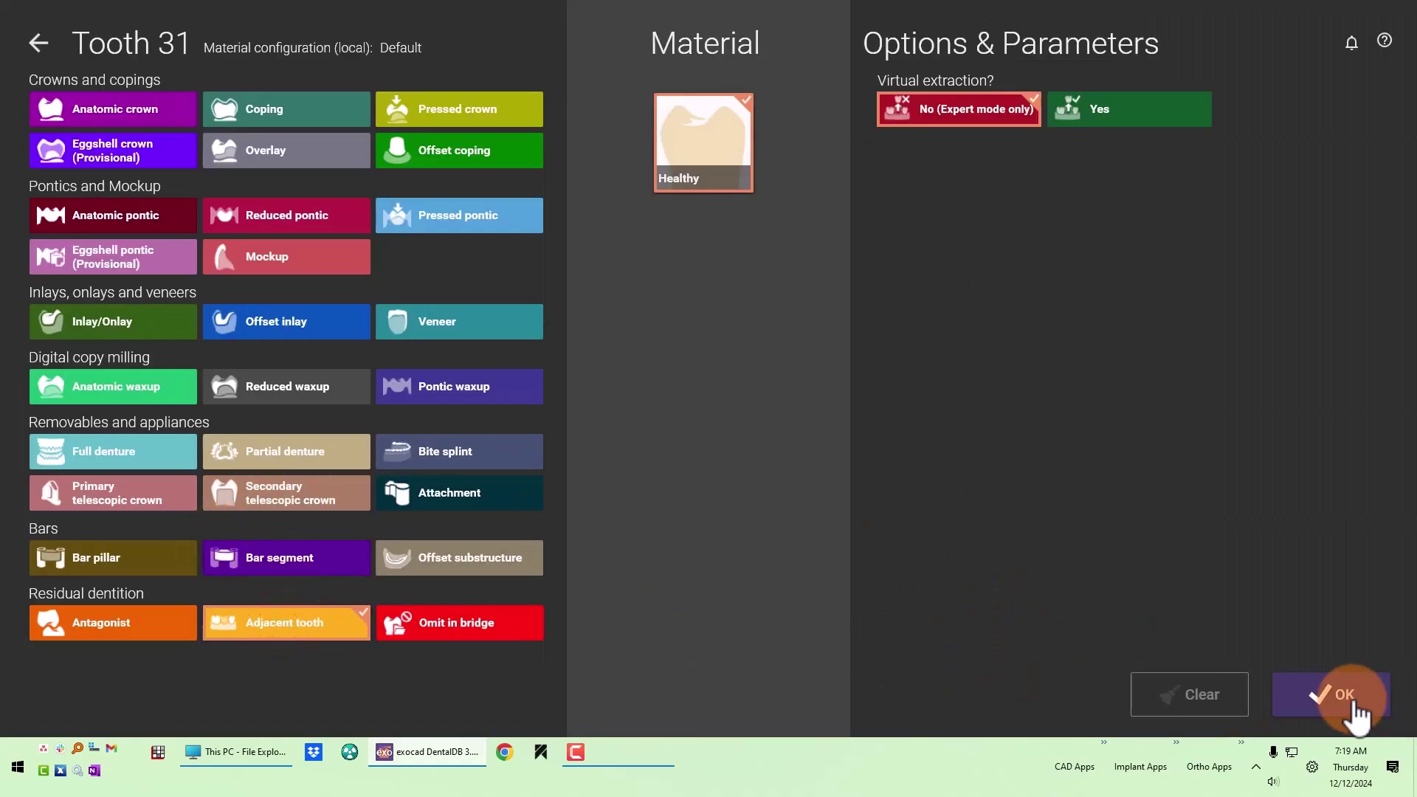
pyautogui.click(738, 547)
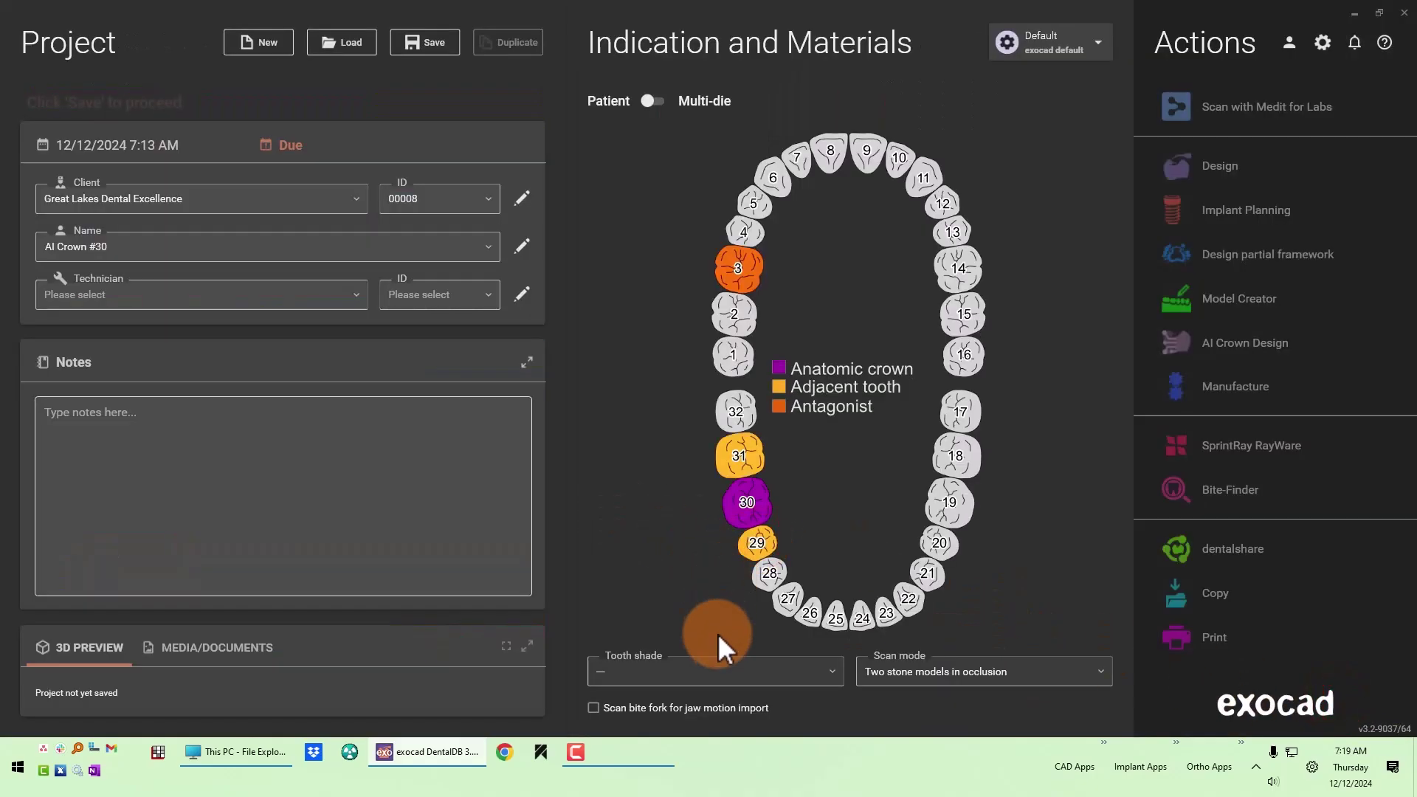
pyautogui.click(718, 671)
pyautogui.scroll(-3, 688, 614)
pyautogui.scroll(1, 661, 446)
pyautogui.scroll(3, 664, 395)
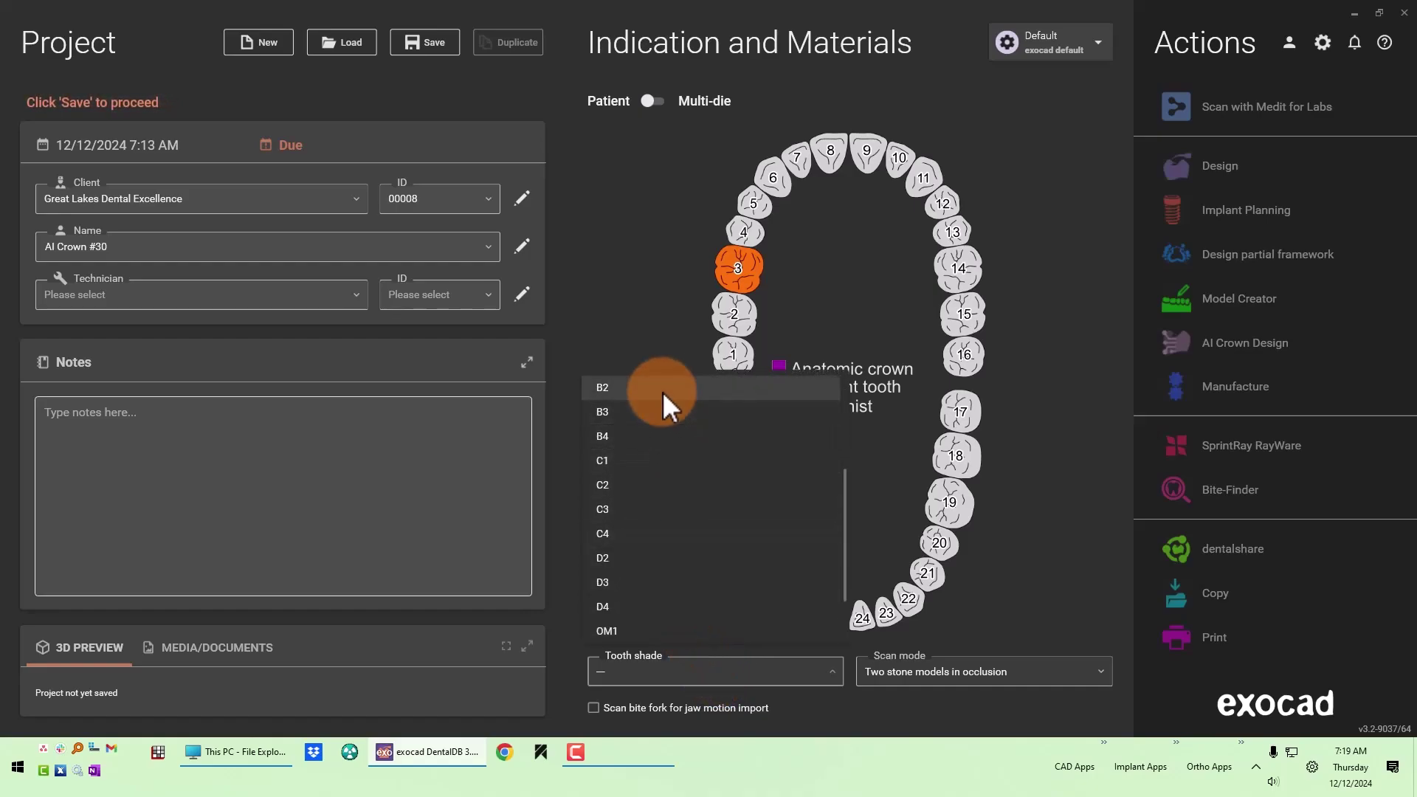
pyautogui.click(655, 461)
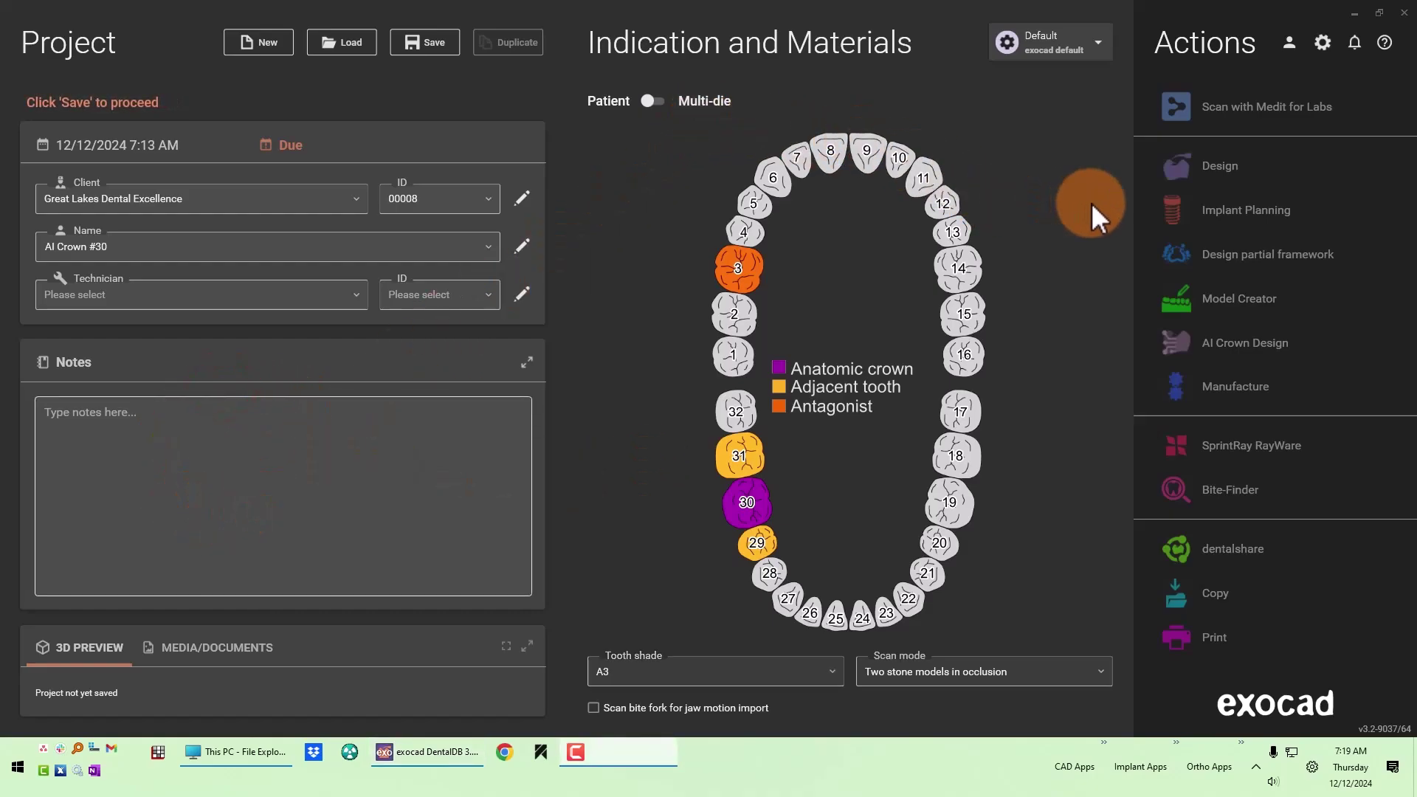
pyautogui.click(417, 42)
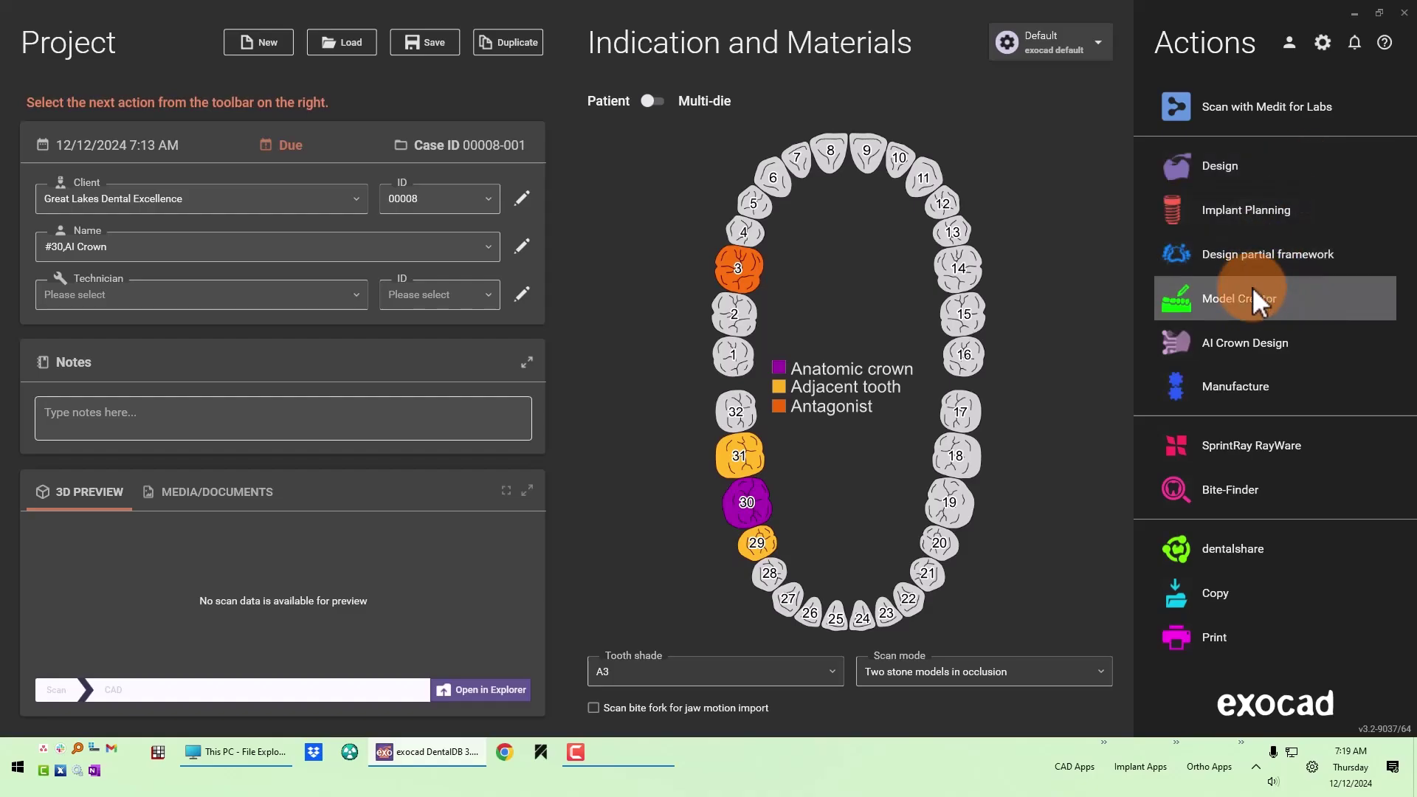
# - Start AI Crown Design and load the lower jaw OBJ from Desktop > AI Crown #30 (A1)
pyautogui.click(1312, 347)
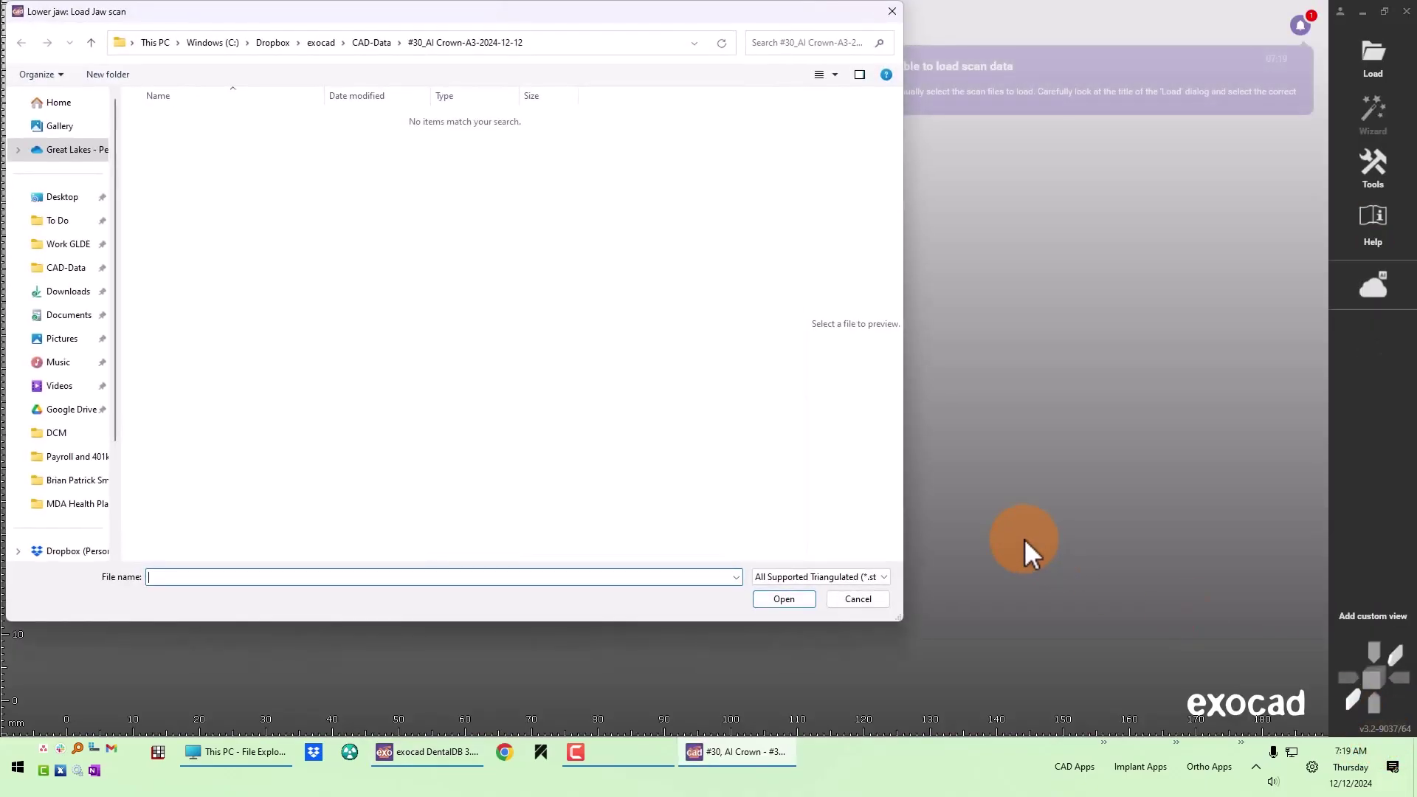
pyautogui.moveTo(568, 11); pyautogui.dragTo(609, 29)
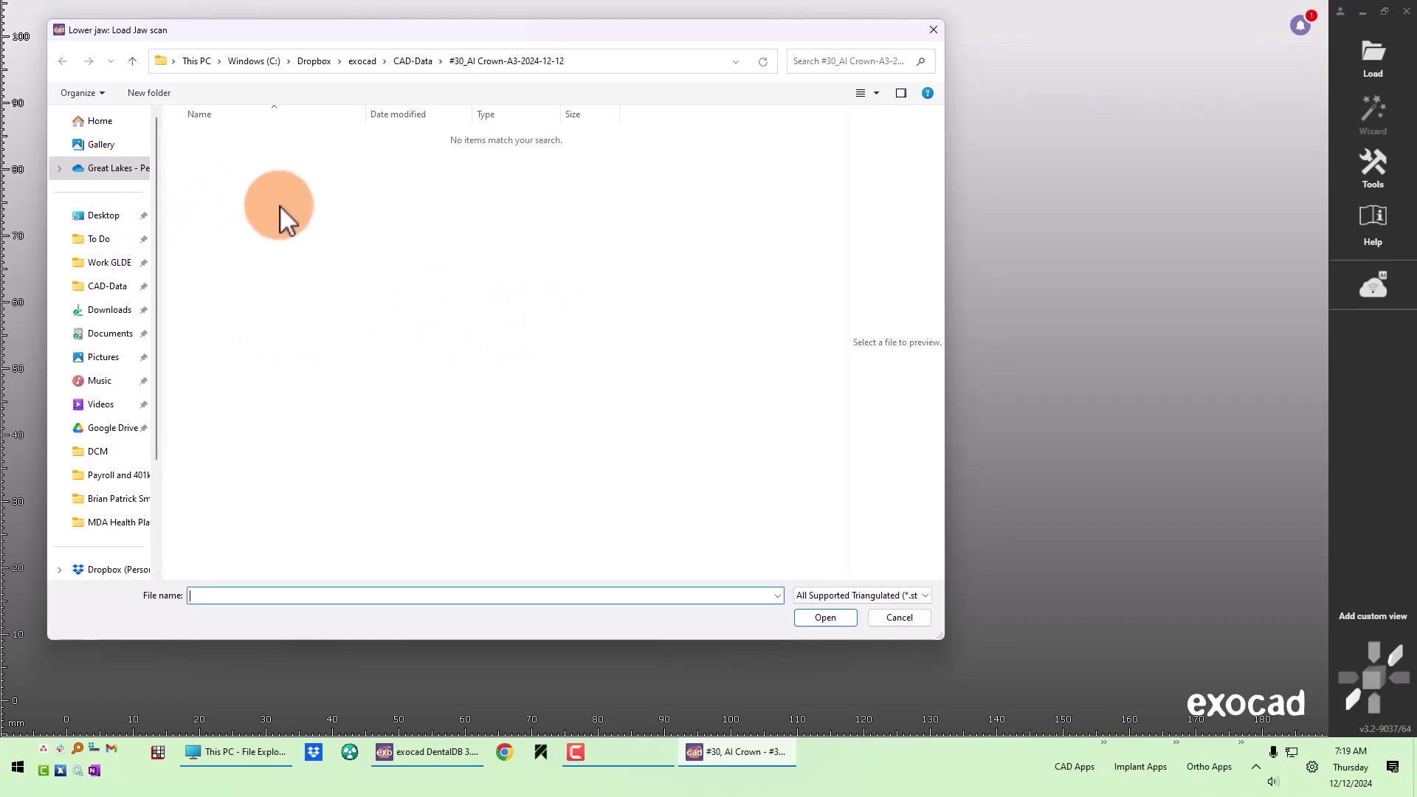
pyautogui.click(103, 217)
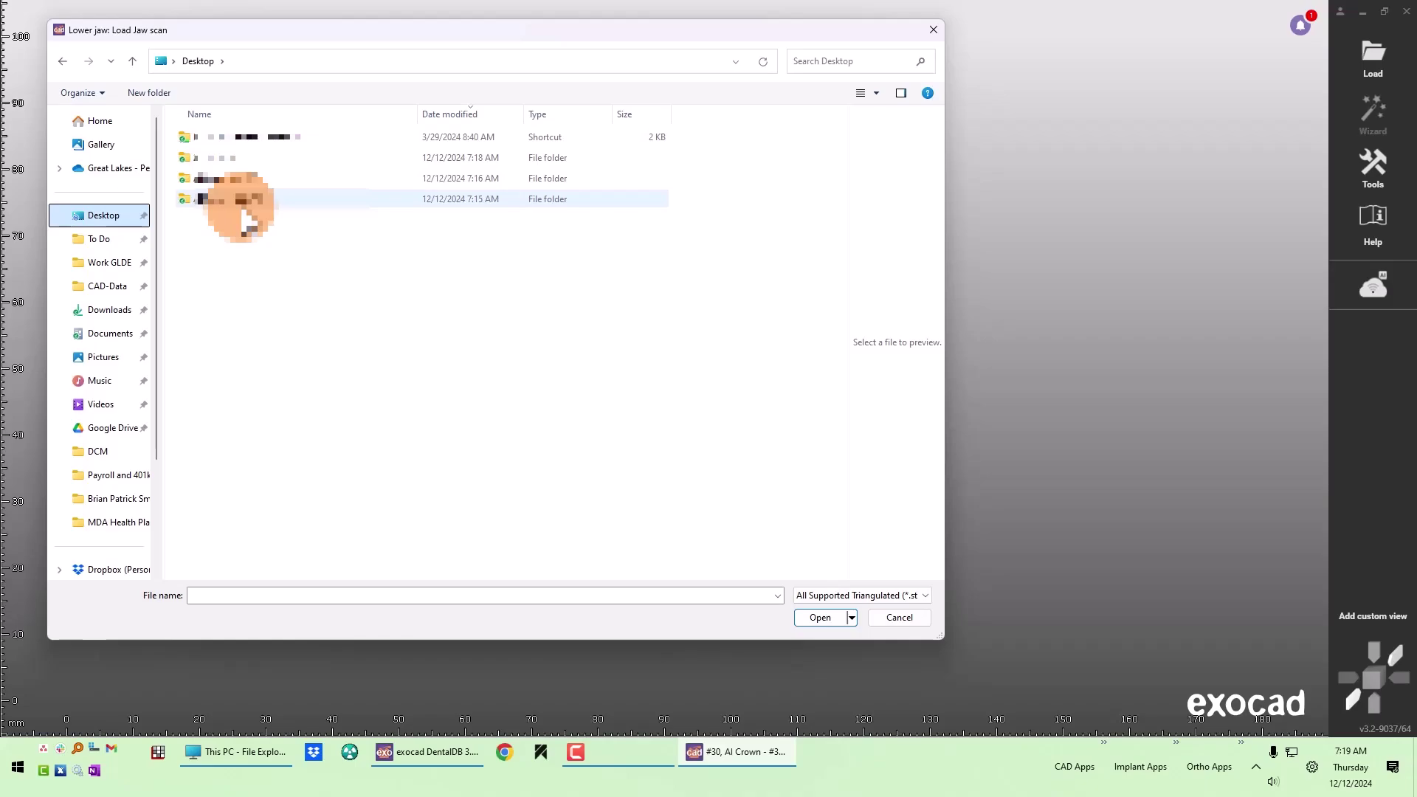
pyautogui.doubleClick(294, 199)
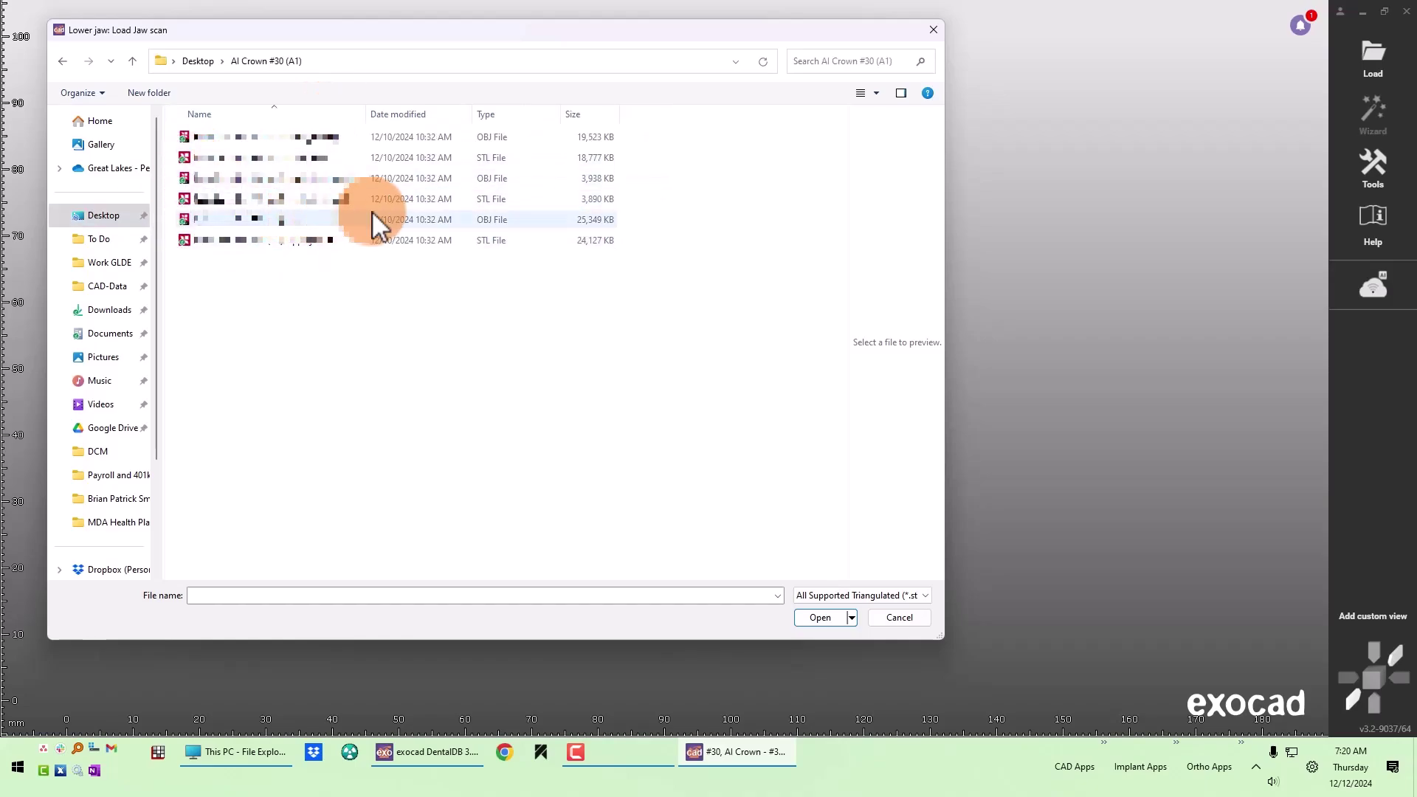
pyautogui.click(410, 136)
pyautogui.doubleClick(410, 136)
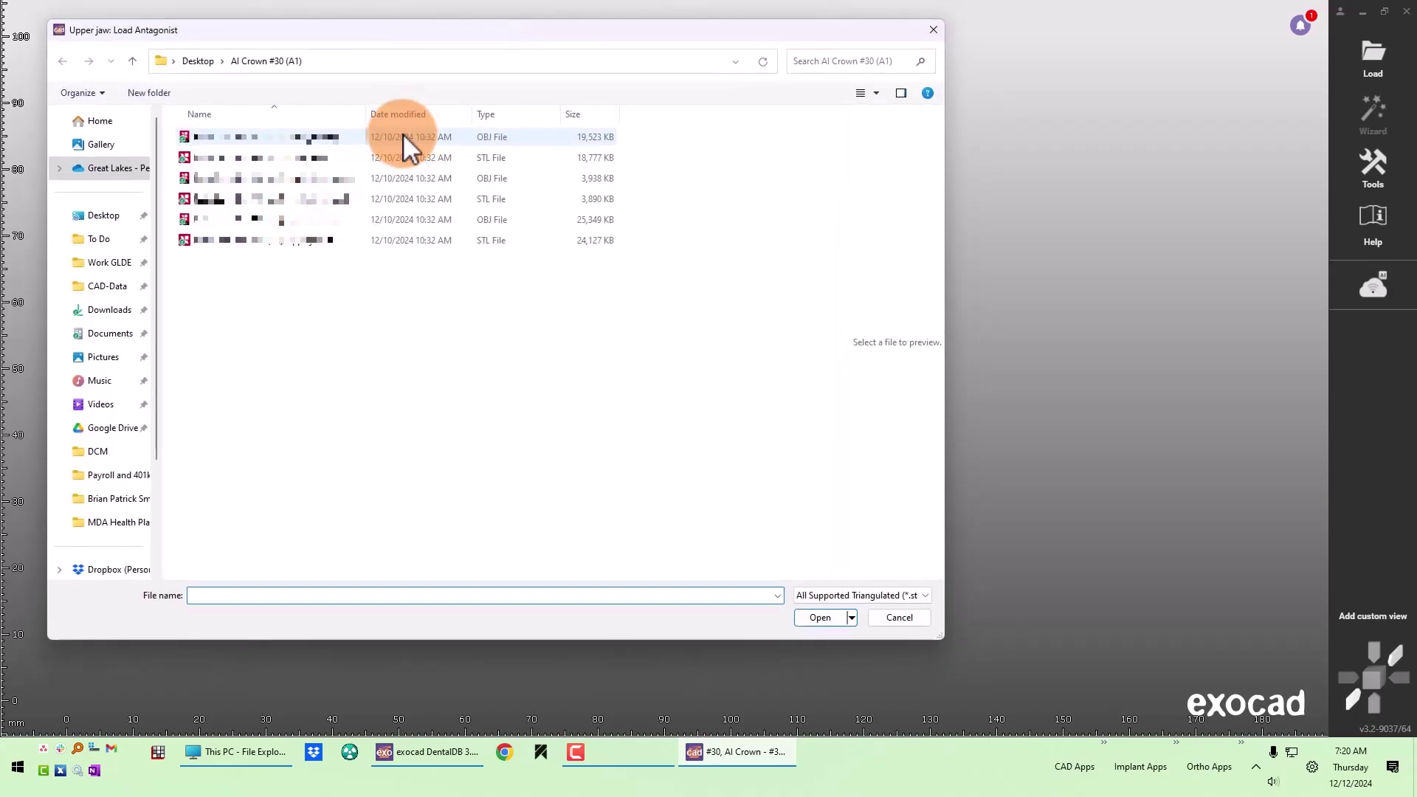
# - Load the upper jaw OBJ as antagonist, rotate to an occlusal view, and proceed to Cloud AI Crown Design
pyautogui.doubleClick(389, 222)
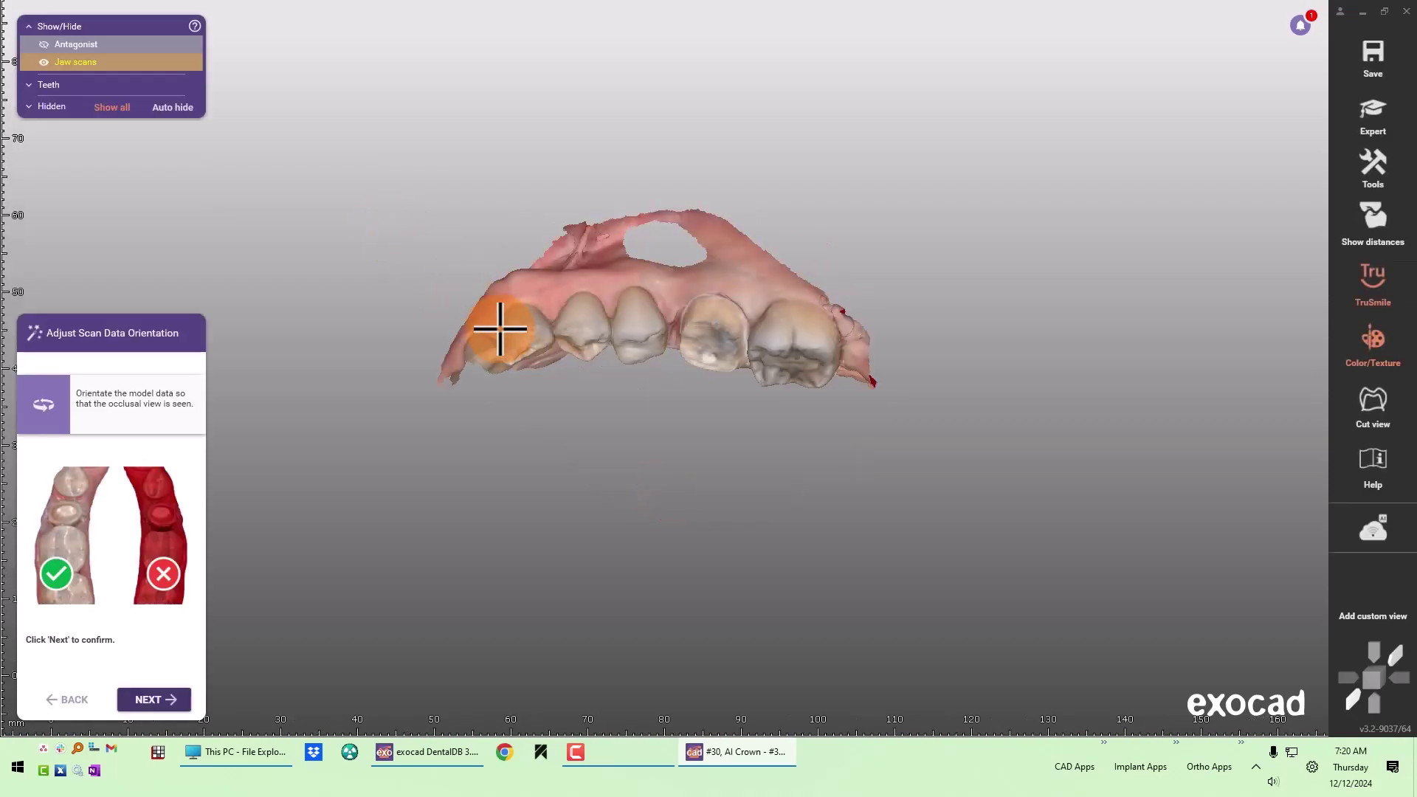
pyautogui.moveTo(598, 370); pyautogui.dragTo(601, 367)
pyautogui.click(166, 701)
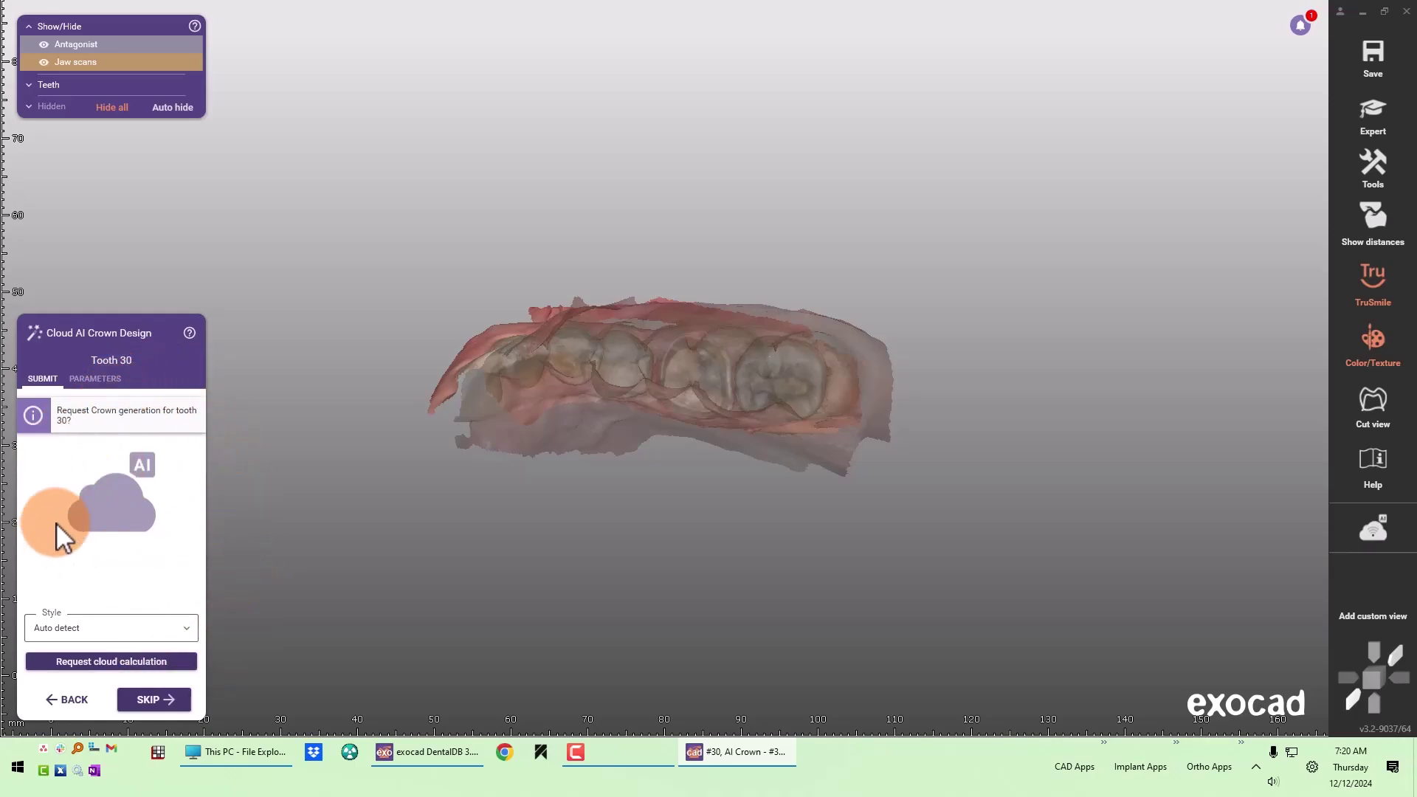
# - Browse the crown style list, keep Auto detect, and show the tooth 30 design parameters
pyautogui.click(189, 628)
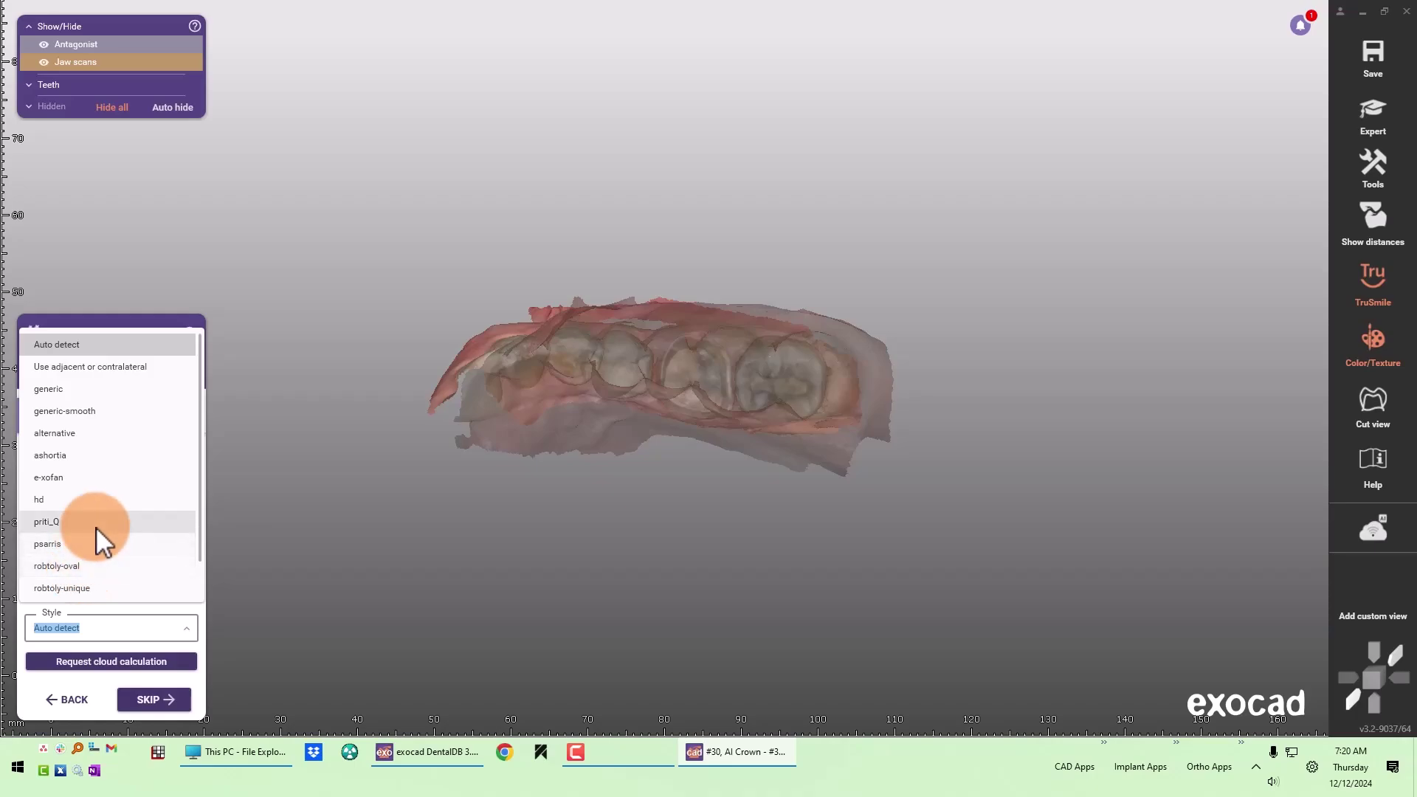
pyautogui.scroll(-2, 96, 527)
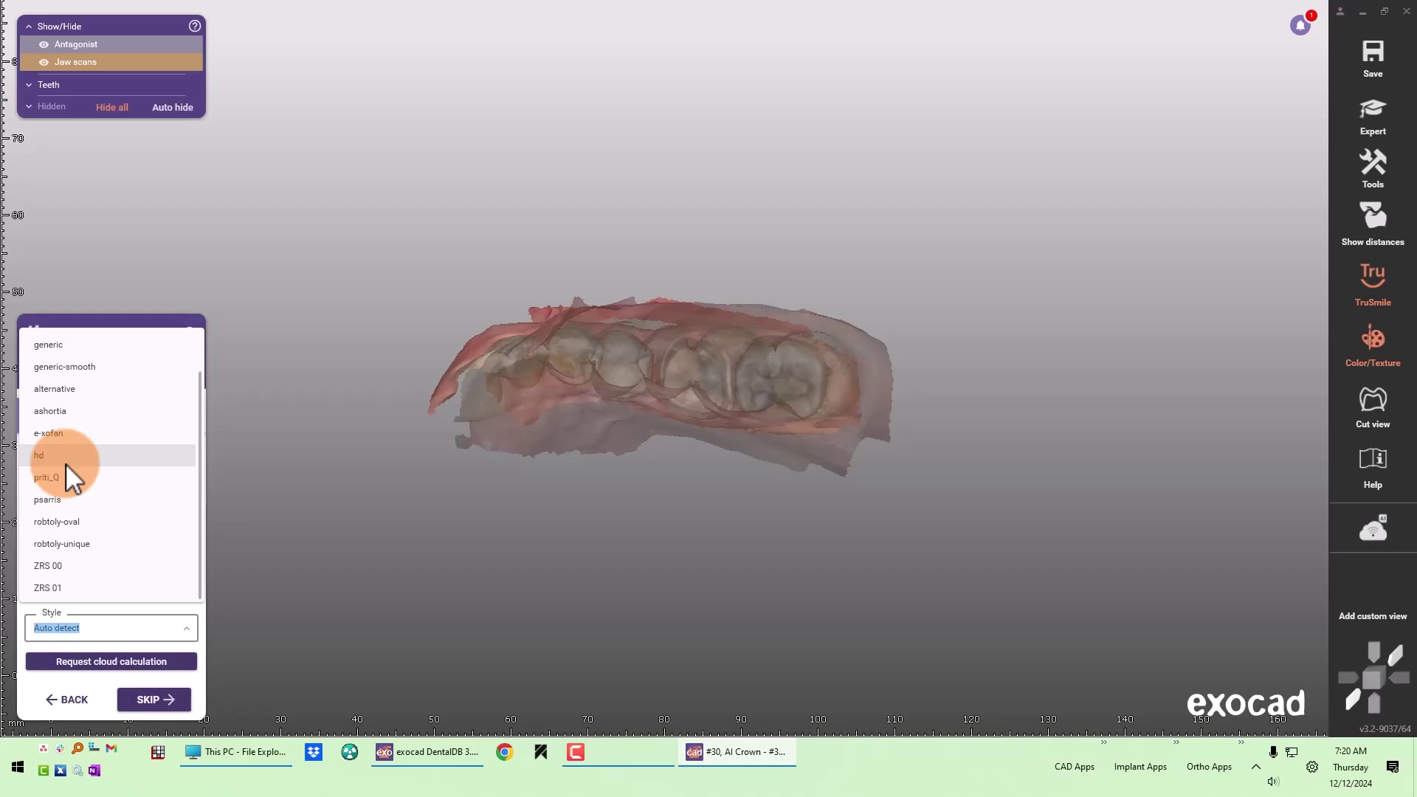
pyautogui.scroll(2, 100, 566)
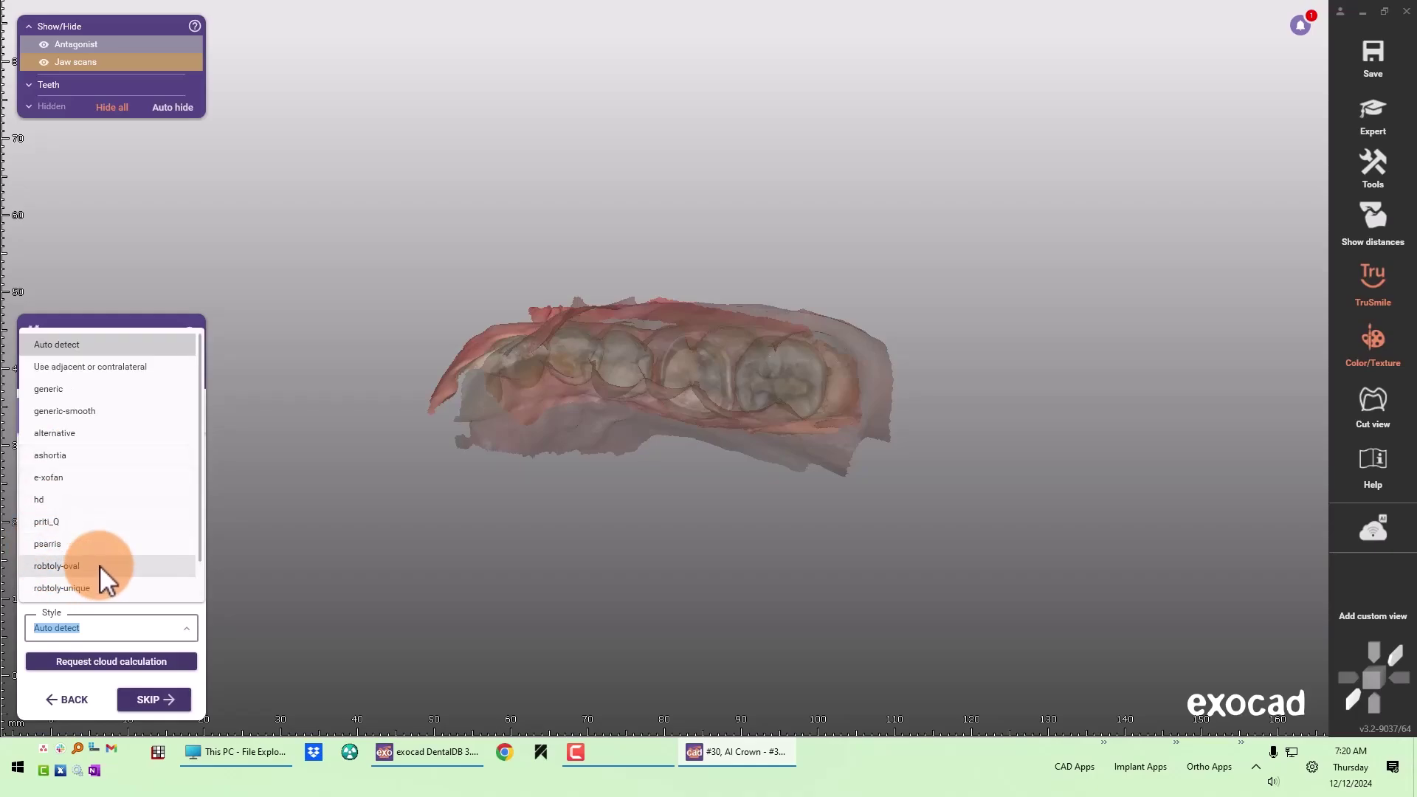
pyautogui.click(74, 341)
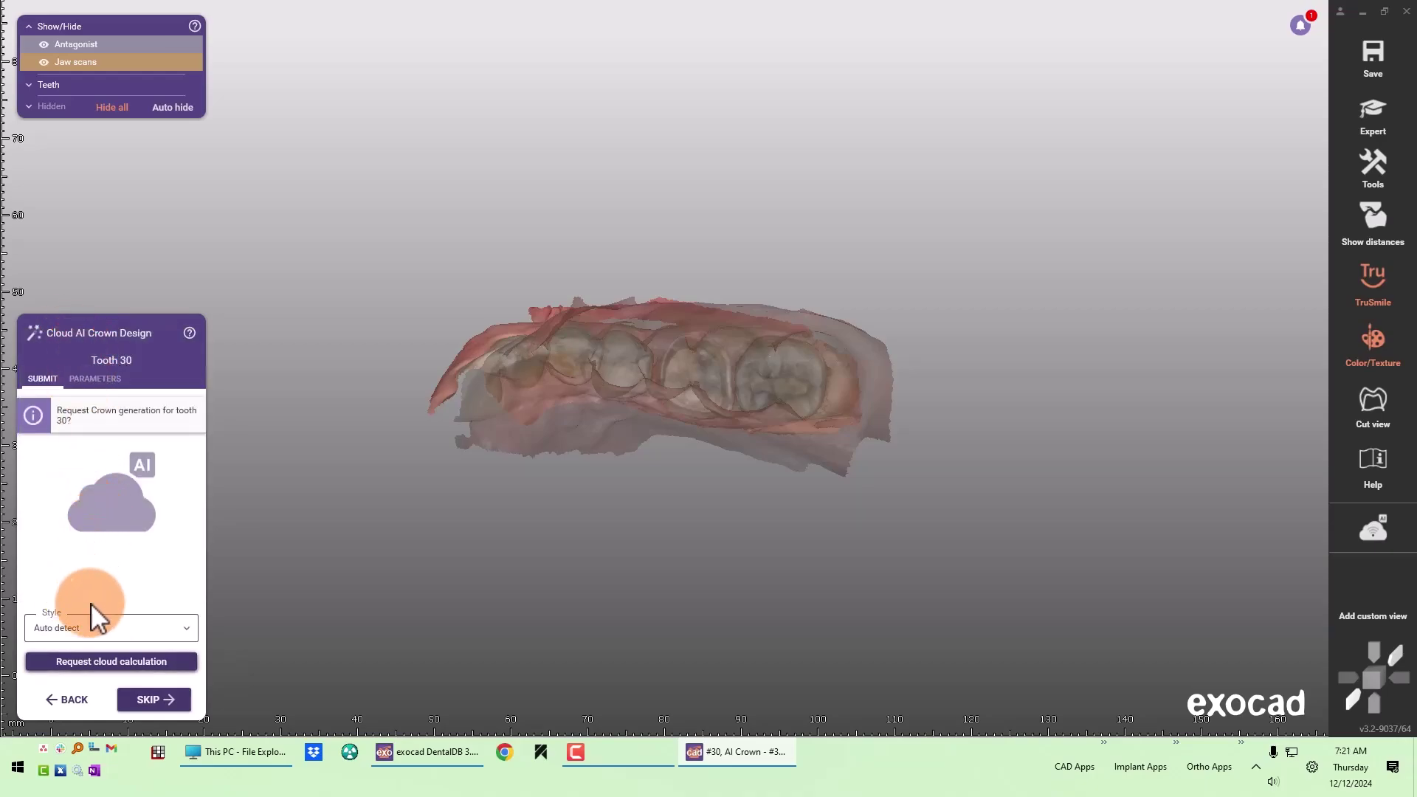
pyautogui.click(104, 378)
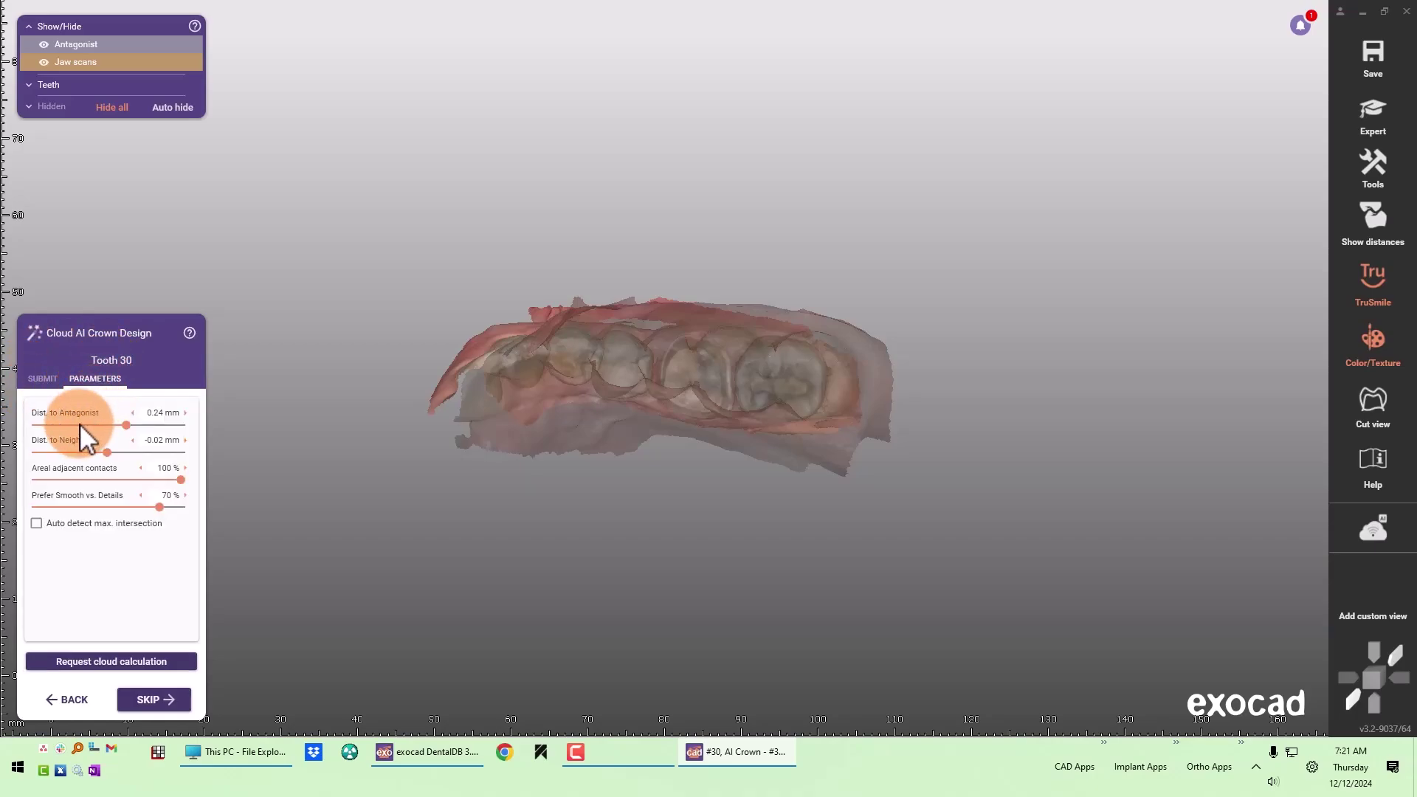
pyautogui.moveTo(59, 431)
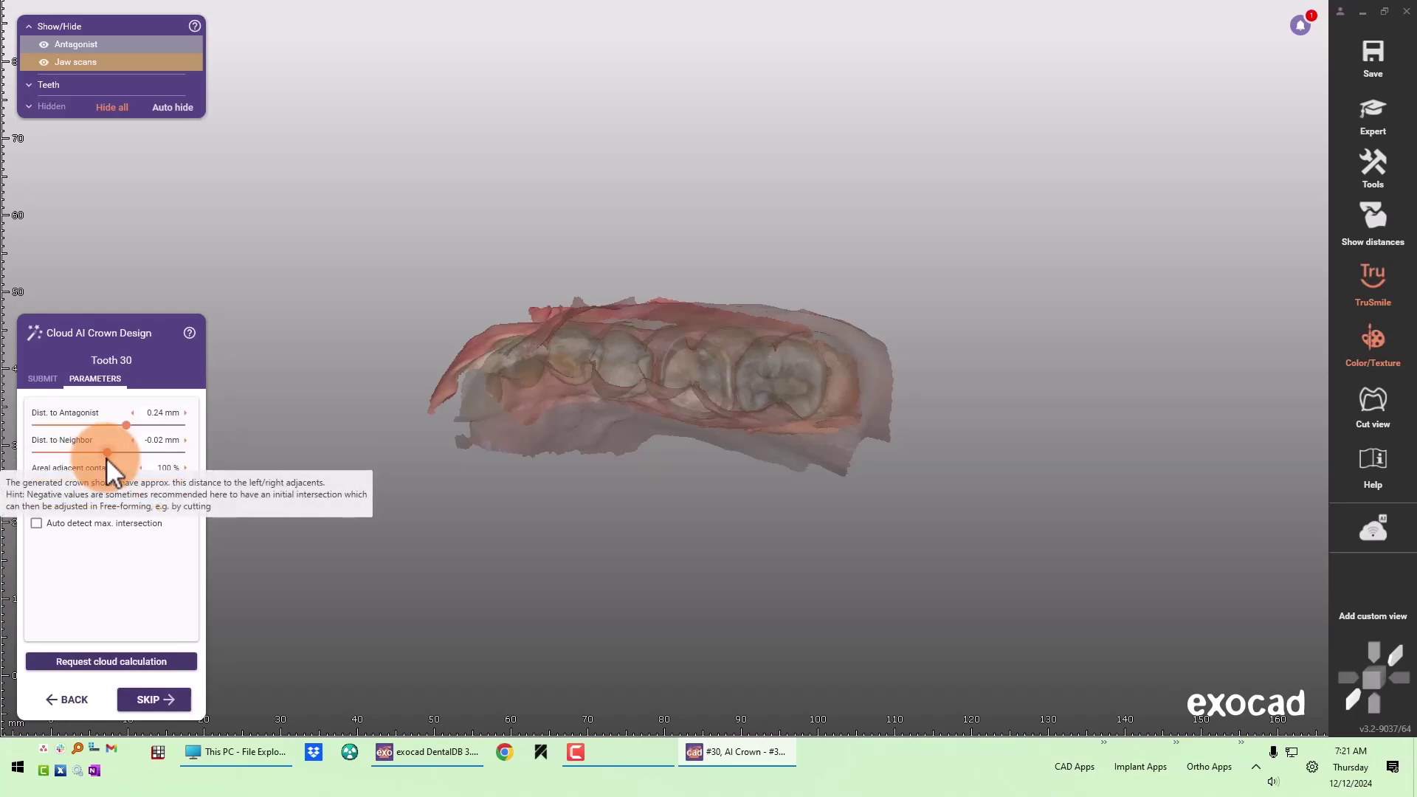
pyautogui.moveTo(133, 424)
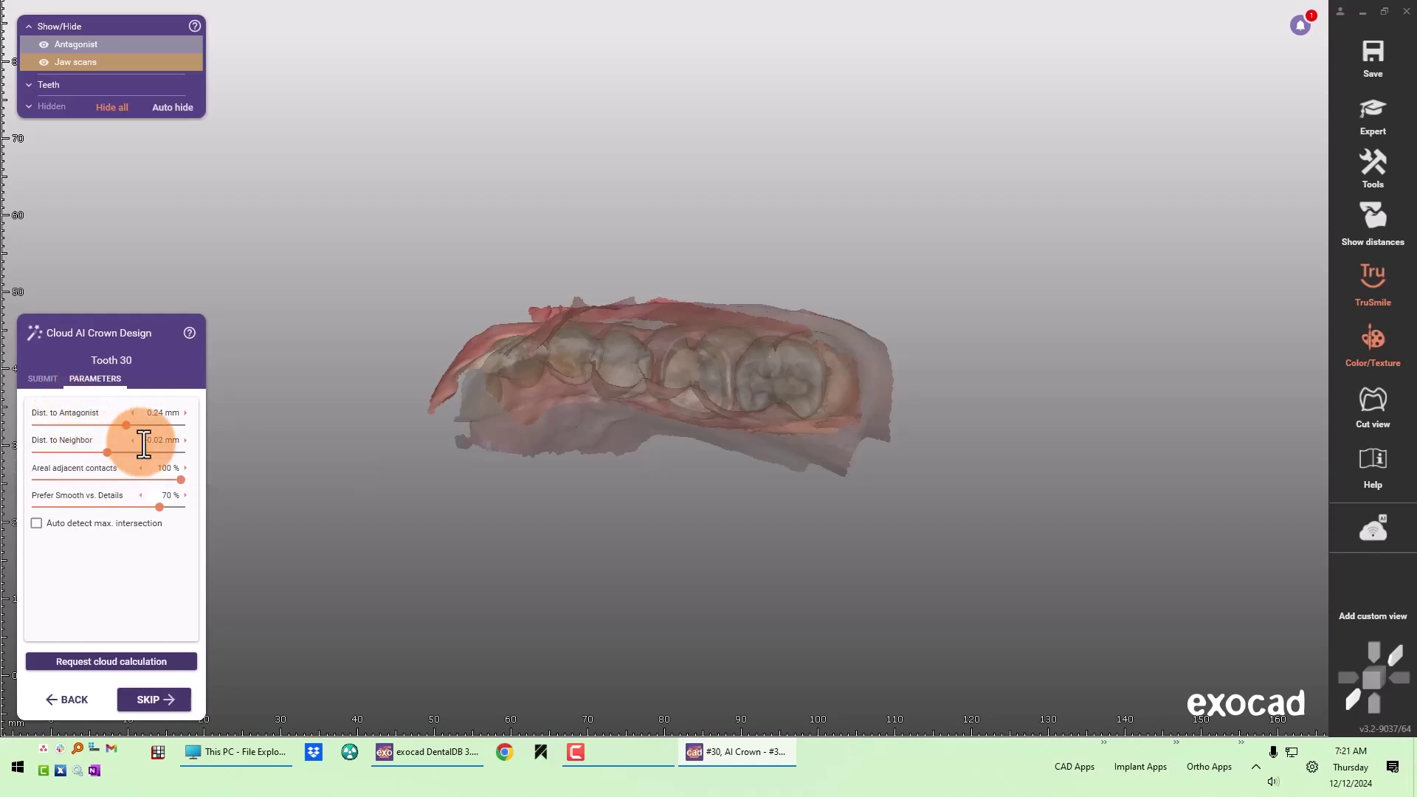
pyautogui.moveTo(97, 558)
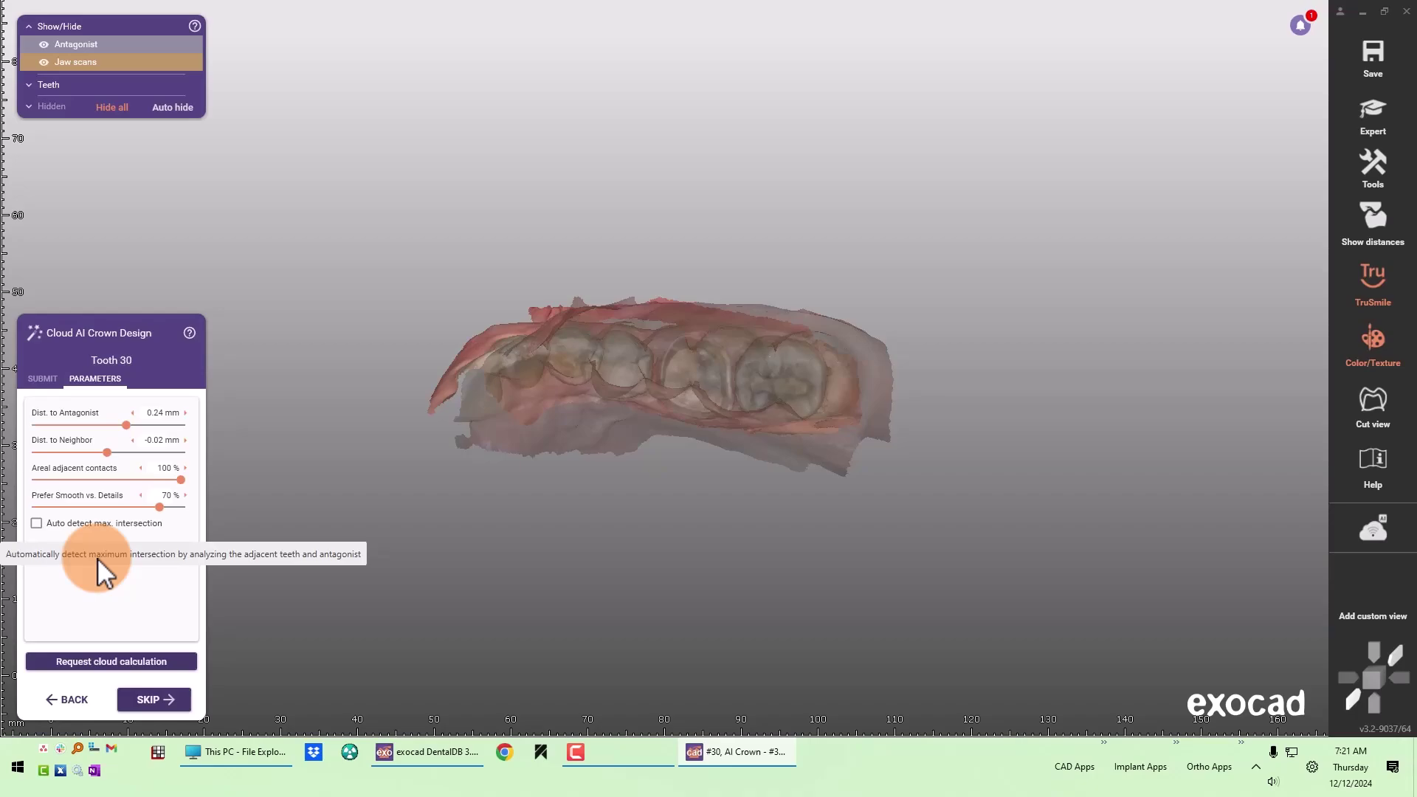
pyautogui.moveTo(91, 476)
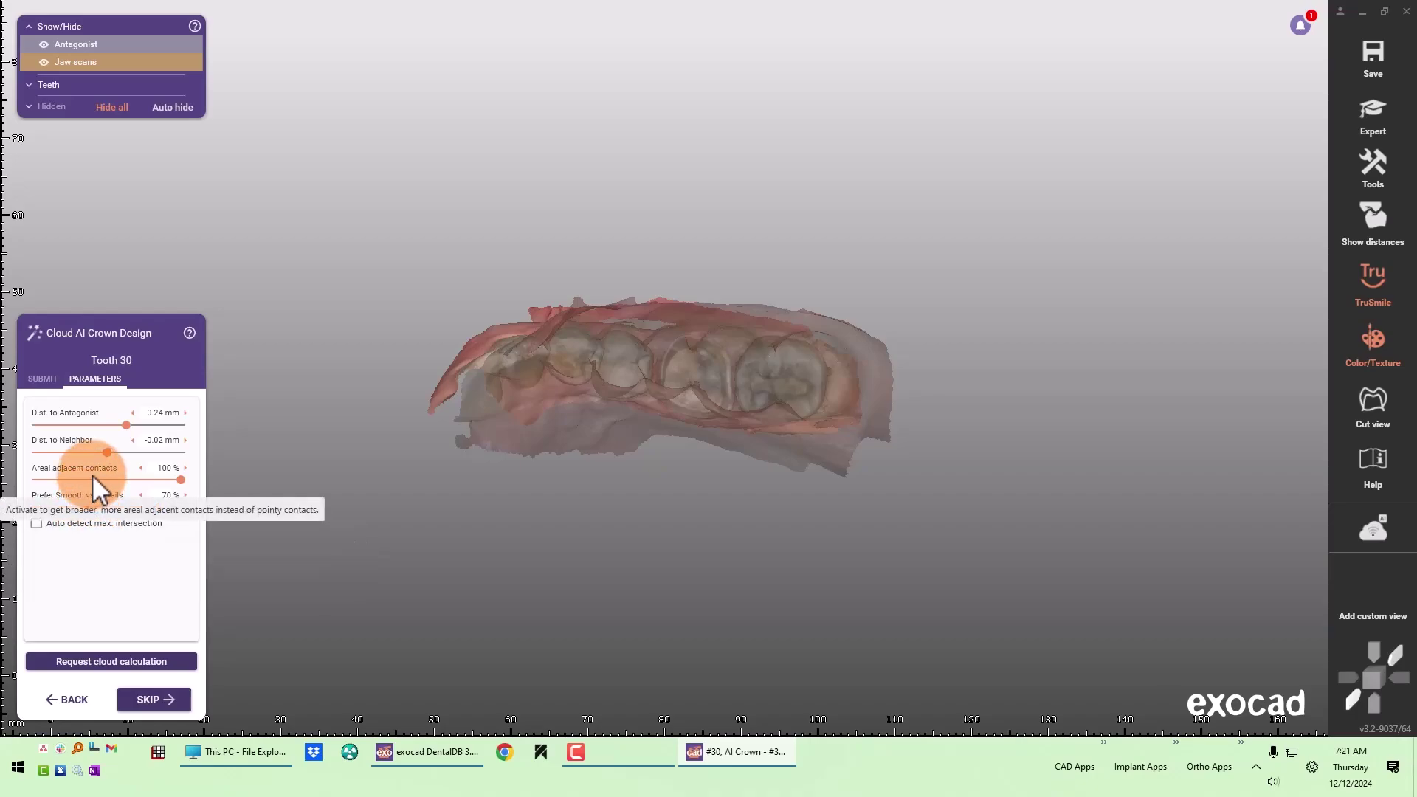